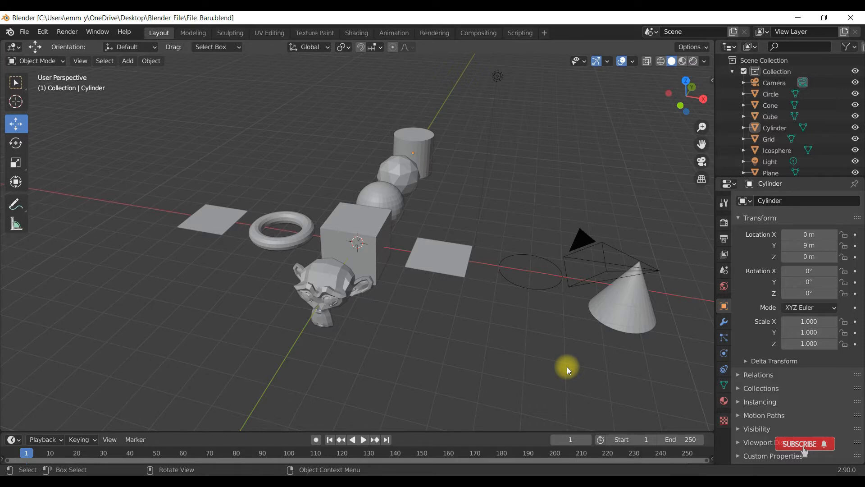
Expand the unit settings in the scene properties.
middle_click_drag(332, 273, 406, 257)
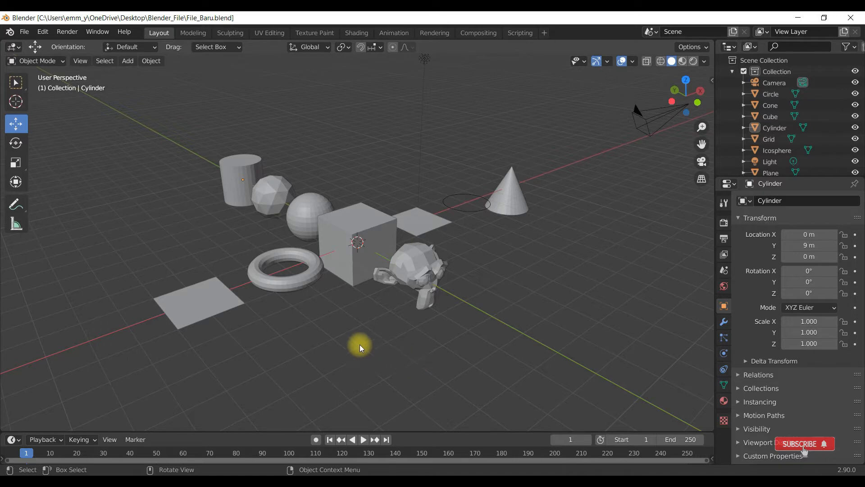
middle_click_drag(359, 344, 381, 298)
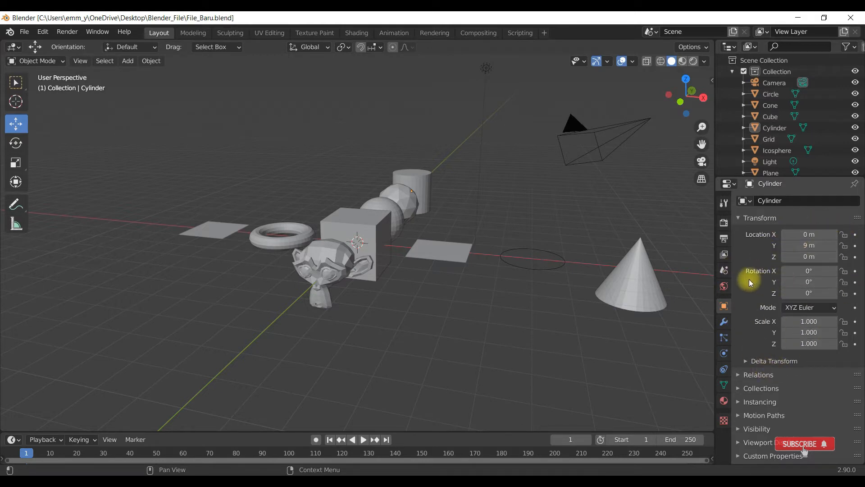
left_click(725, 271)
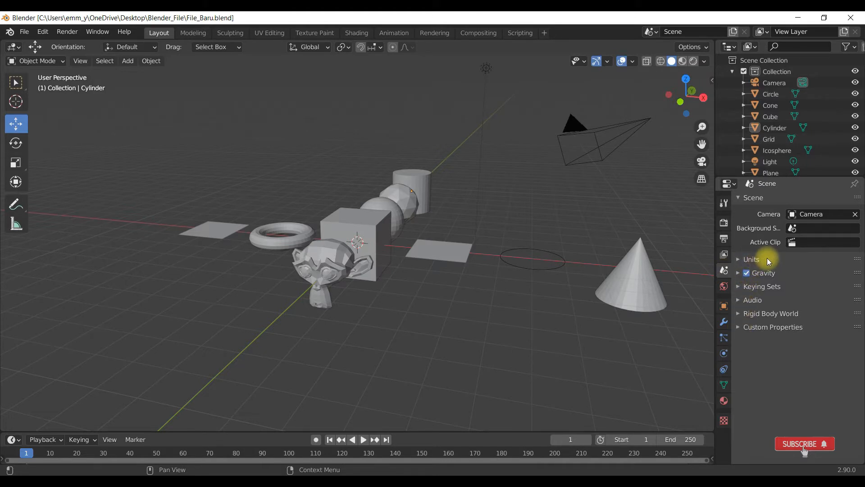
left_click(741, 260)
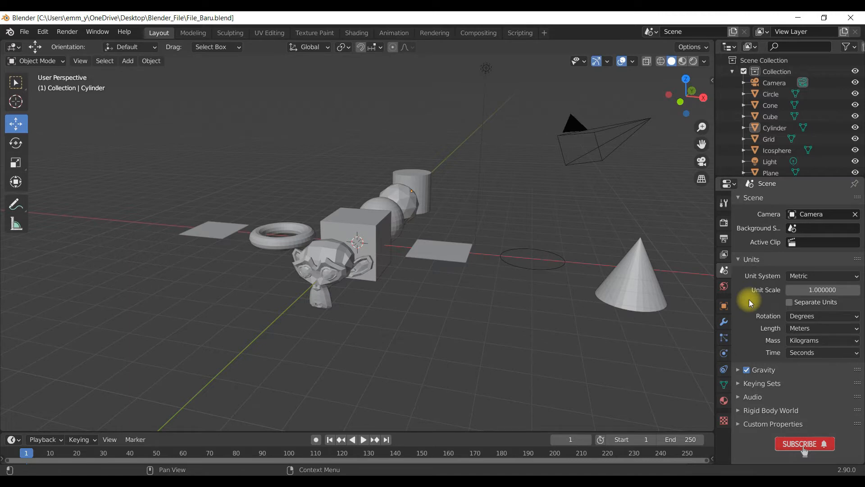
Set the scene's unit scale to 10 and inspect the objects up close.
double_click(832, 290)
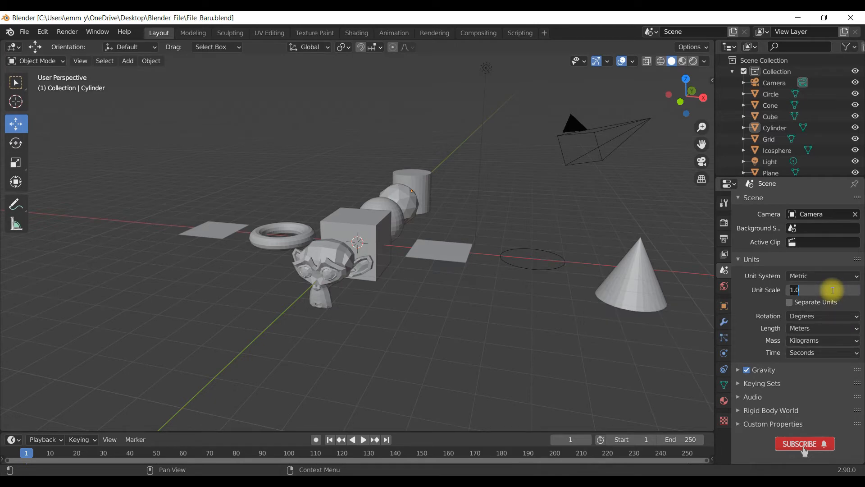
key("BackSpace")
type("10")
key("Return")
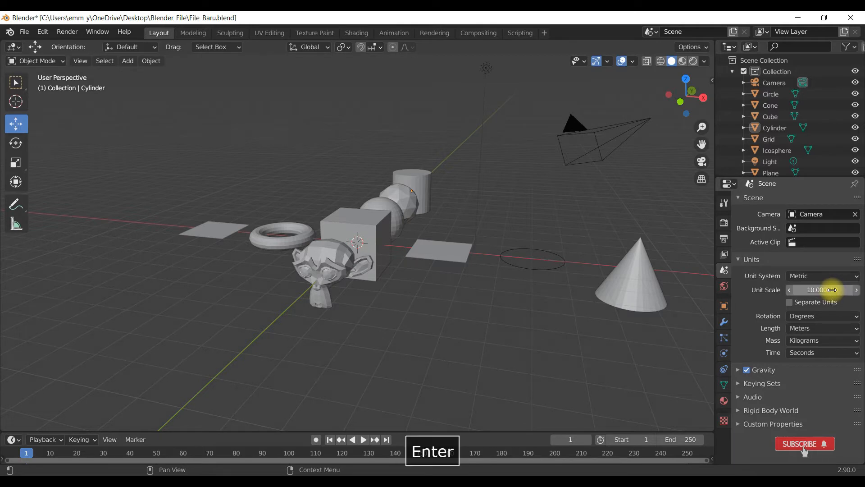
scroll(399, 279, "up", 4)
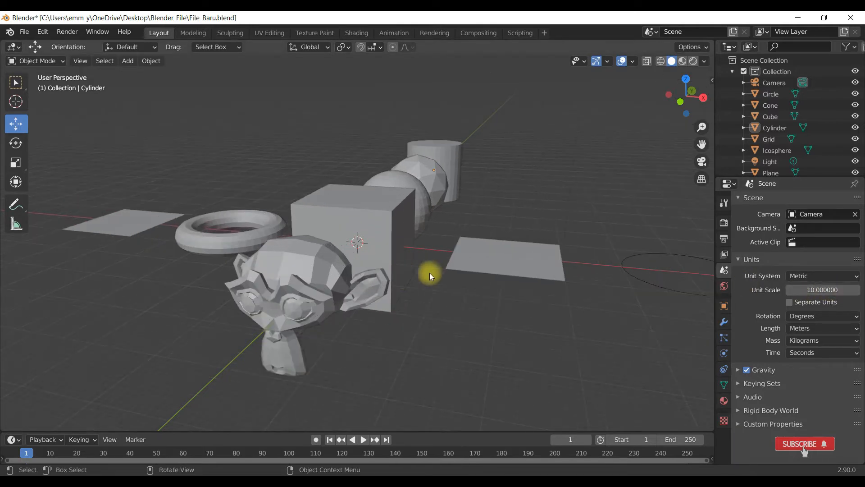
scroll(479, 283, "up", 3)
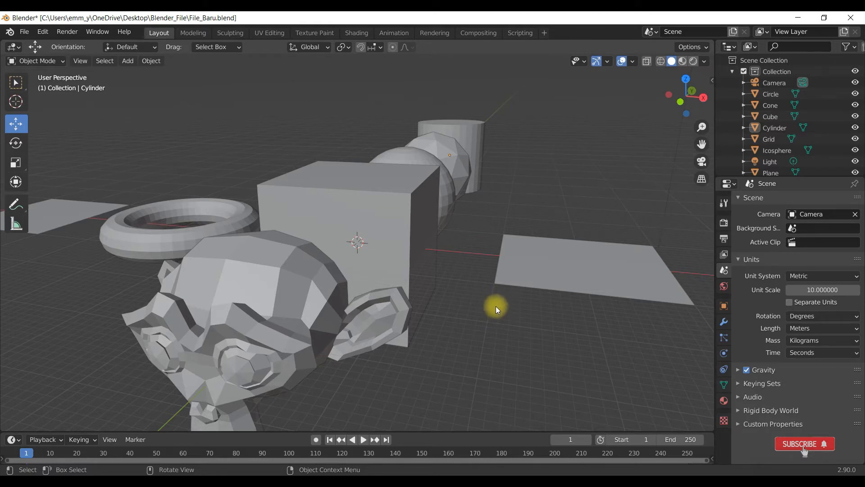
scroll(499, 308, "down", 4)
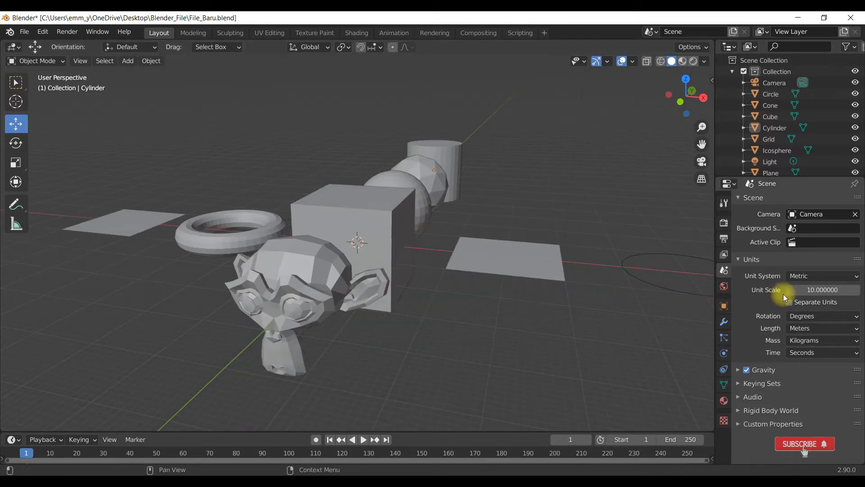
Set the scene's unit scale to 1.
left_click(815, 291)
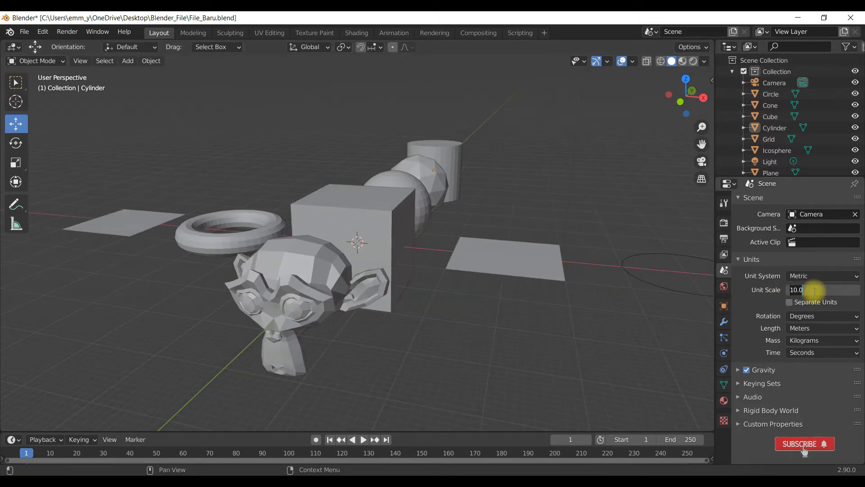
key("BackSpace")
type("1")
key("Return")
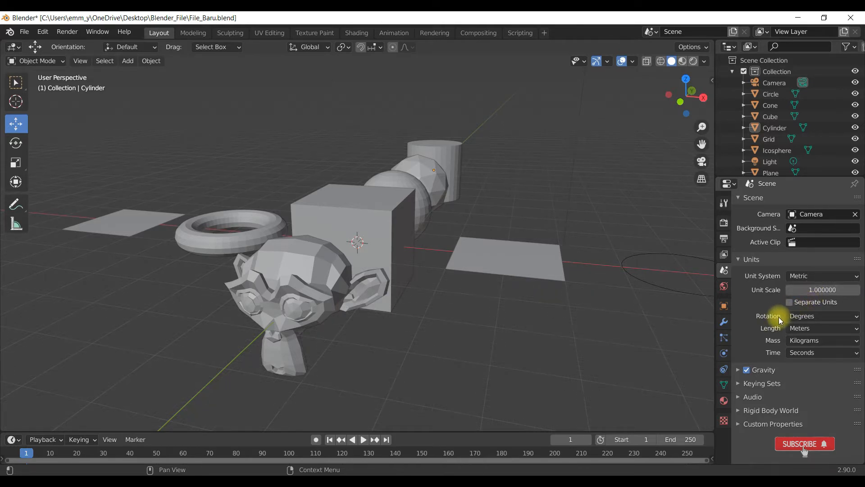
Review the available rotation and length units, keeping Degrees for rotation and Meters for length.
left_click(834, 321)
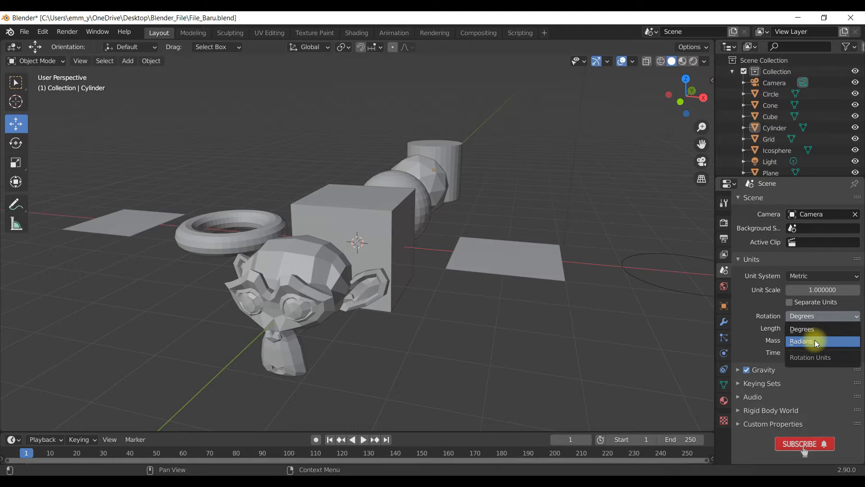
left_click(826, 330)
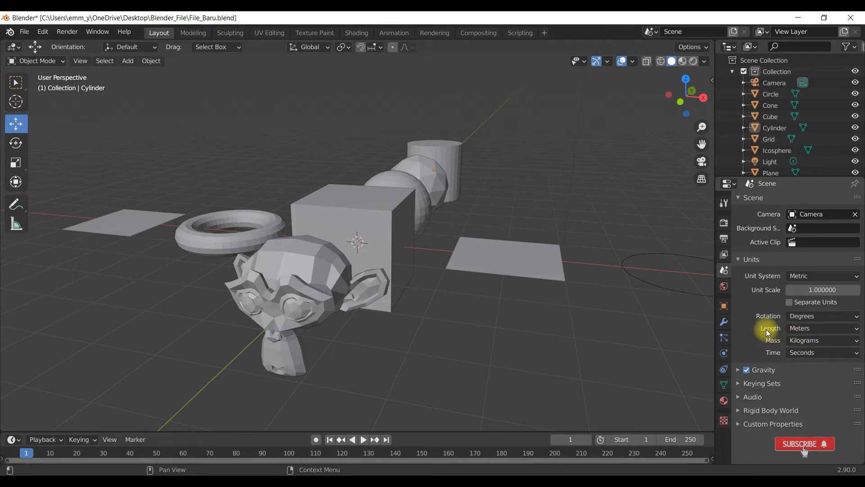
left_click(839, 328)
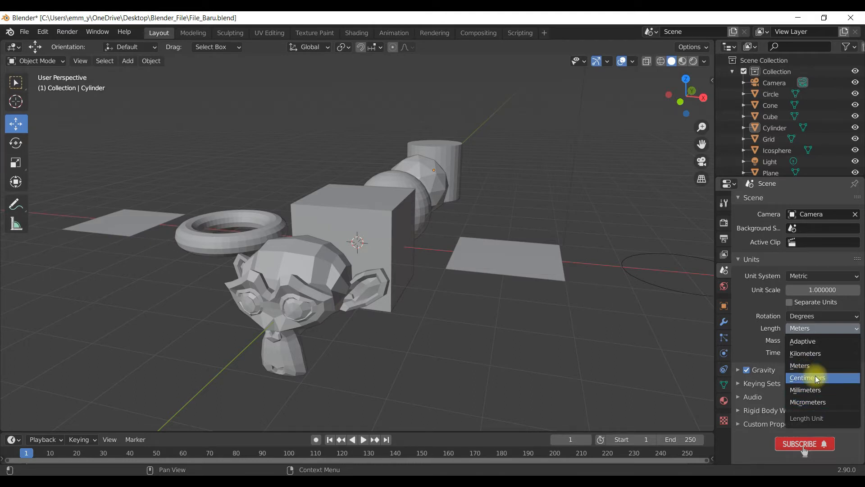
left_click(821, 329)
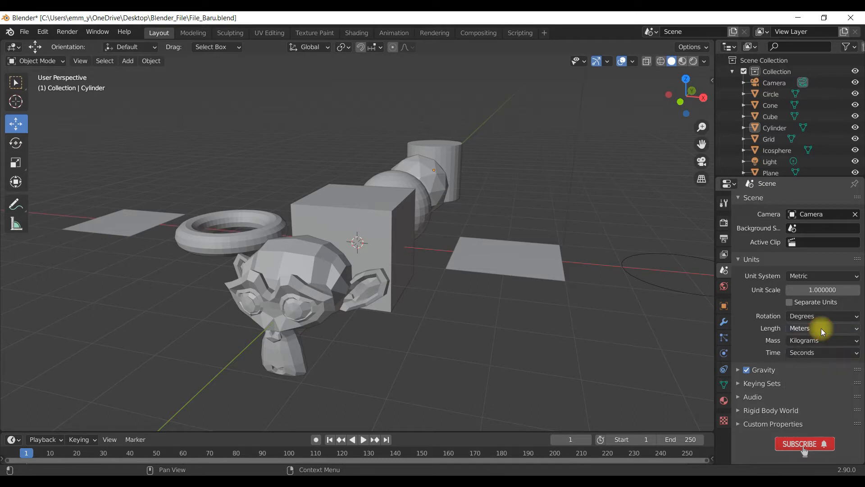
Move the cube -10 m along the global Y axis.
scroll(438, 244, "down", 5)
middle_click_drag(438, 244, 389, 254)
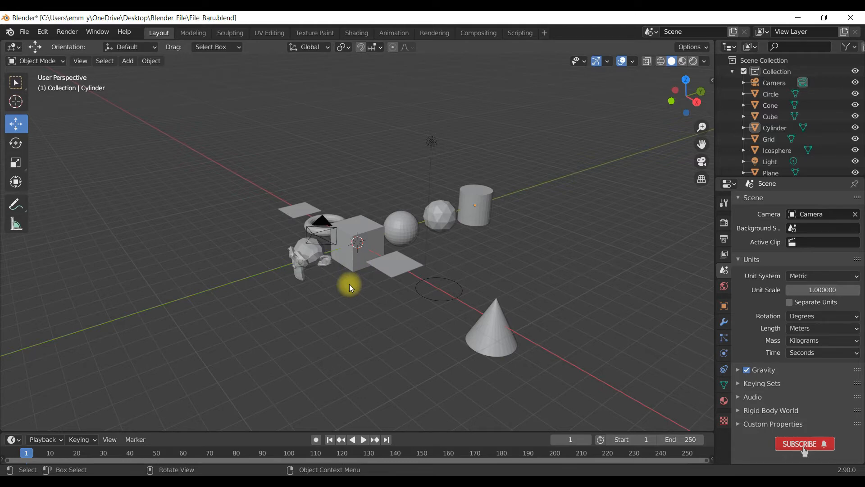
left_click(368, 227)
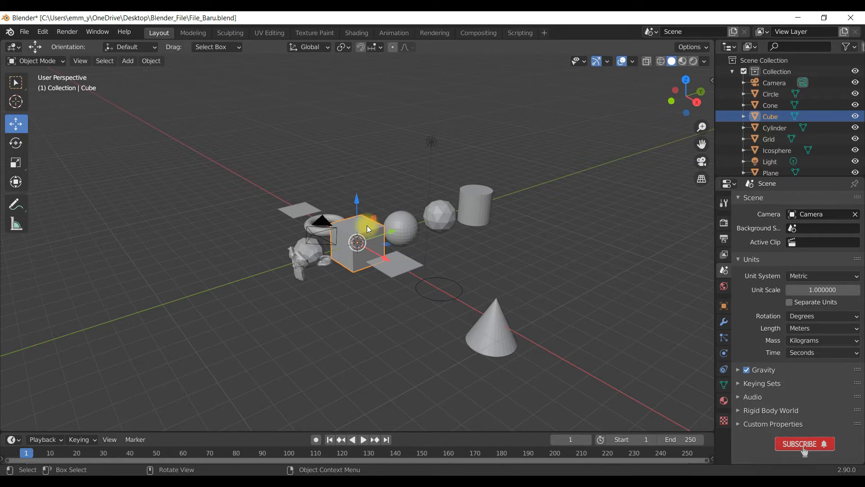
key("g")
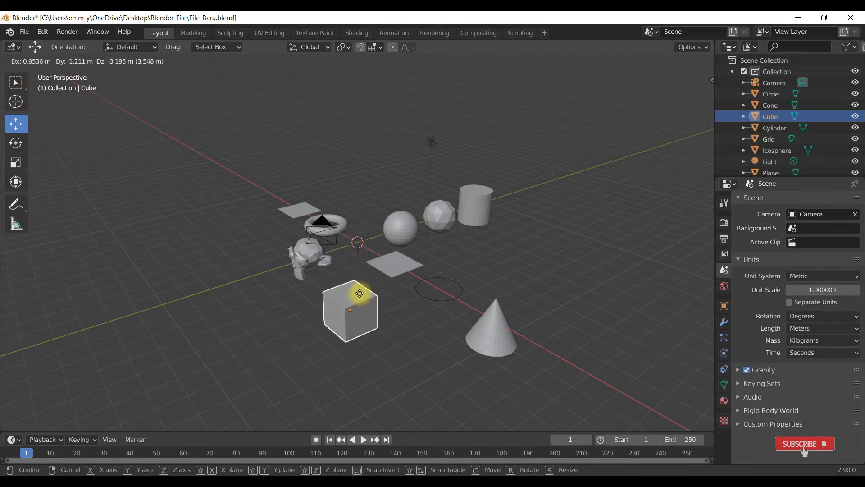
key("y")
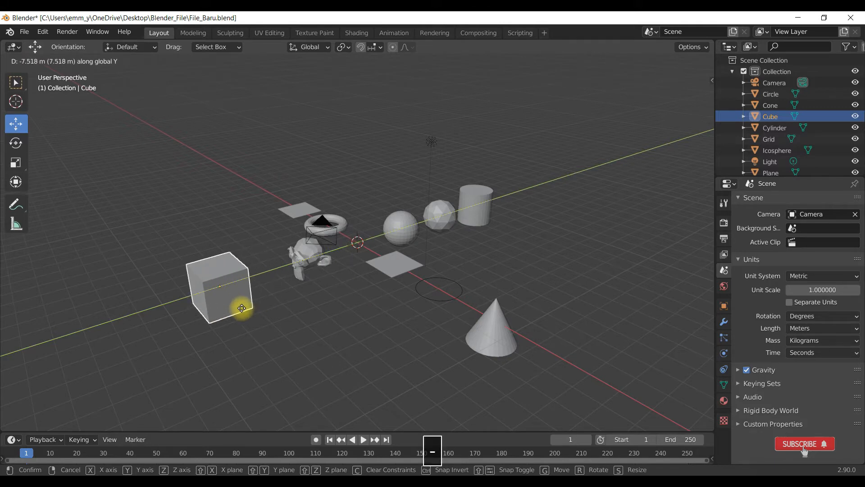
type("-10")
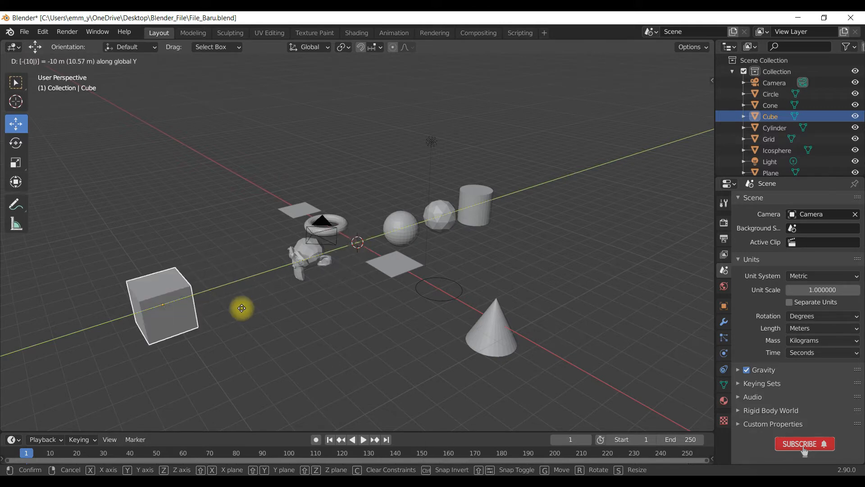
key("Return")
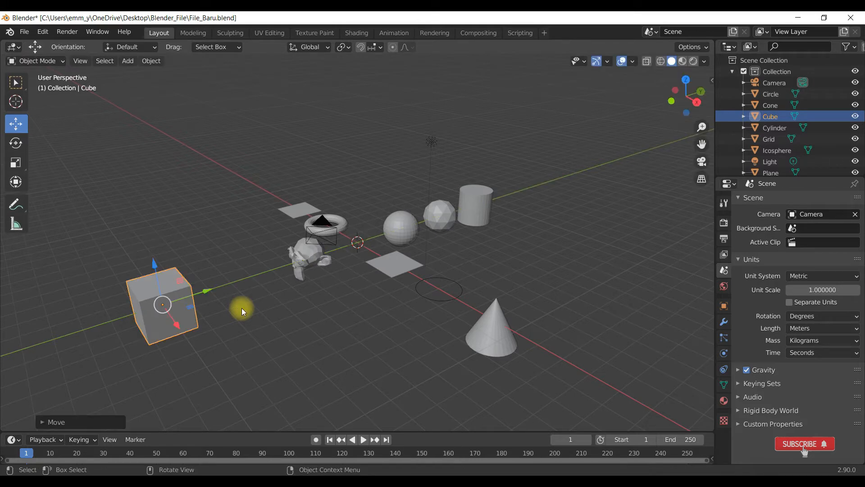
Show the cube's transform values in the viewport and set the scene's length unit to Millimeters.
key("n")
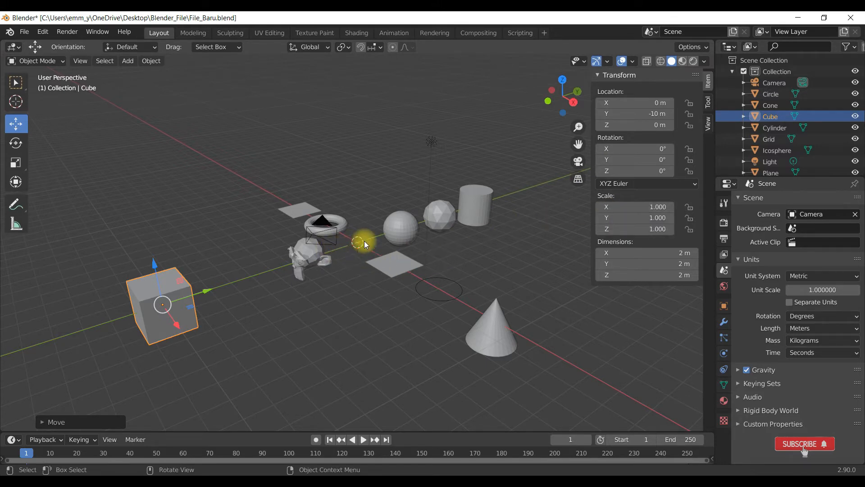
left_click(190, 292)
left_click(818, 330)
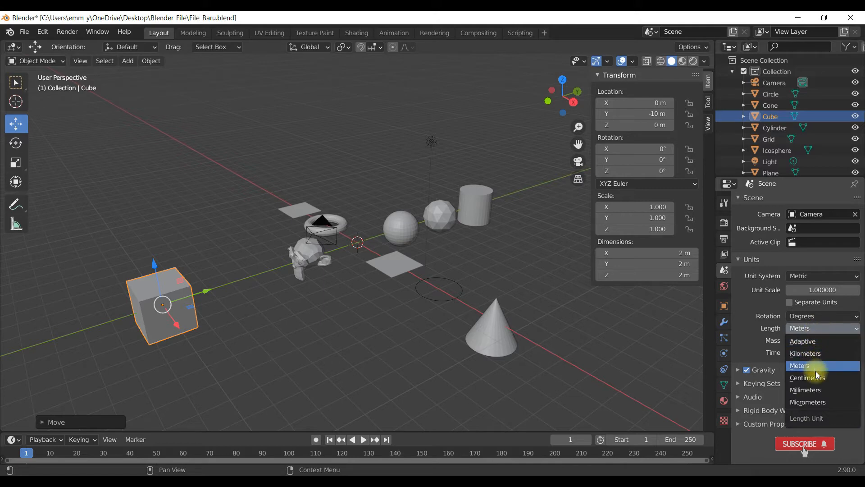
left_click(835, 389)
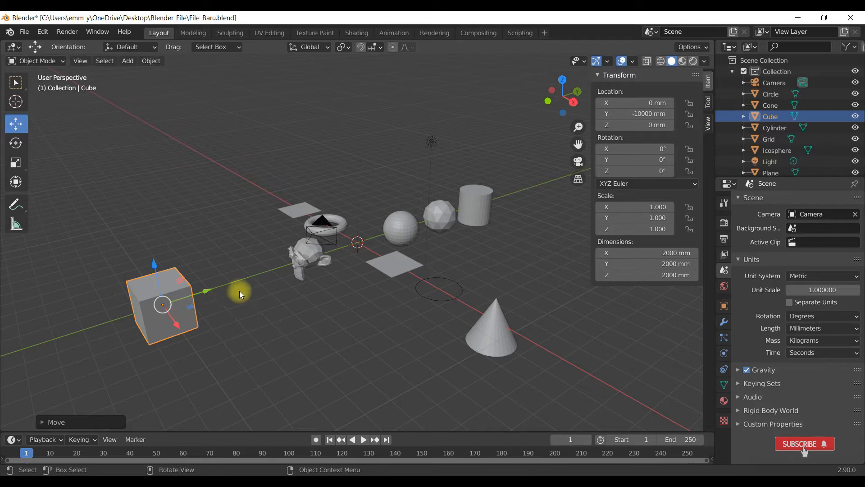
Move the cube another -10 mm along the global Y axis.
scroll(273, 288, "down", 3)
scroll(202, 301, "up", 1)
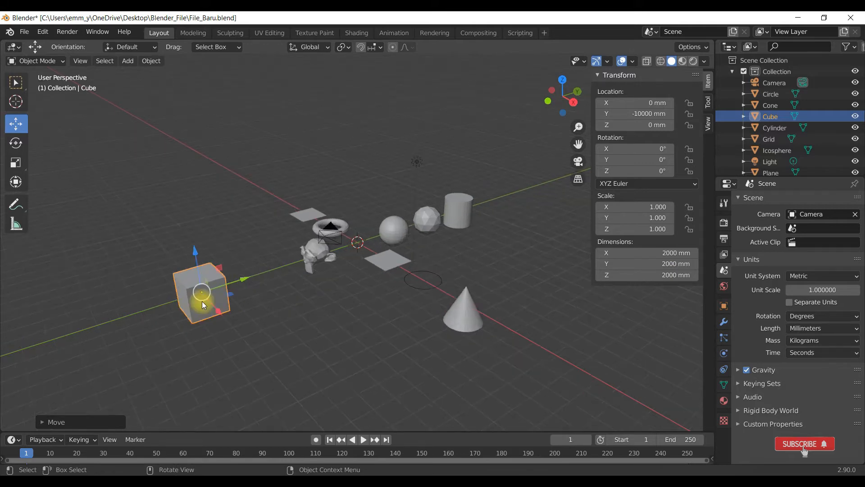
key("g")
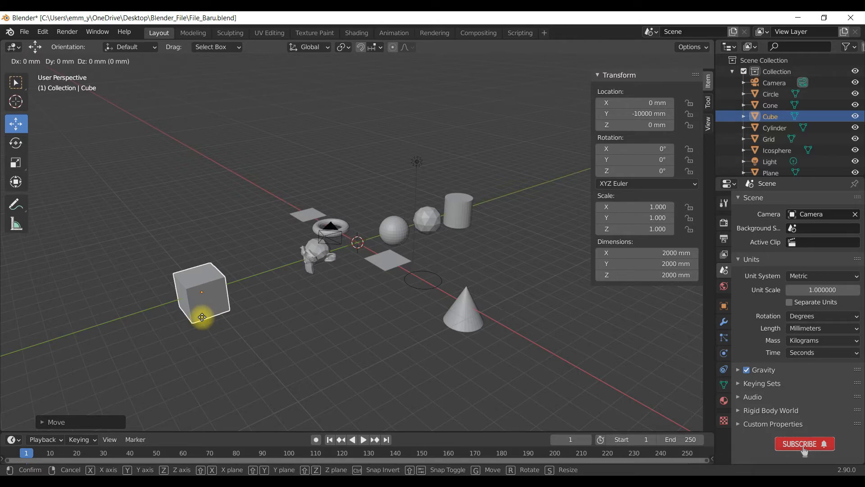
key("y")
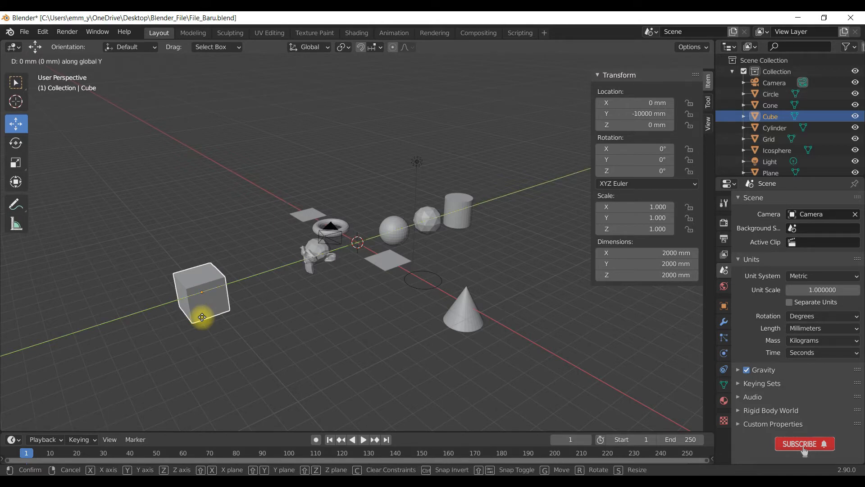
key("minus")
type("10")
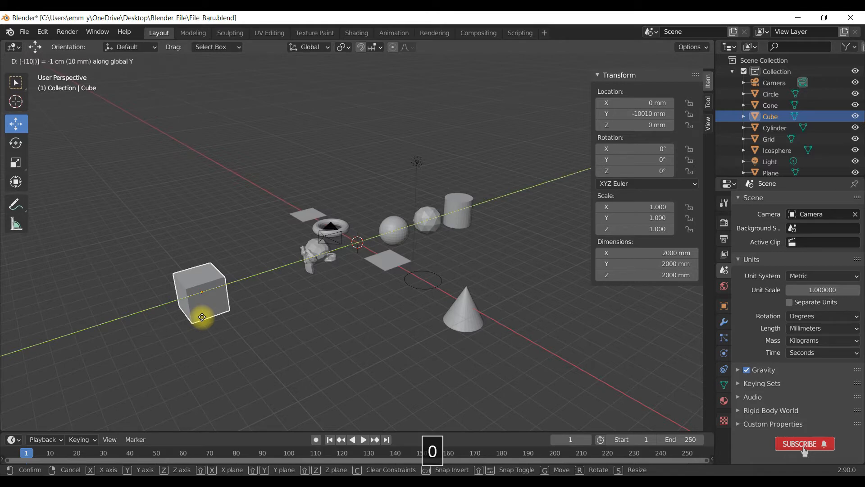
key("Return")
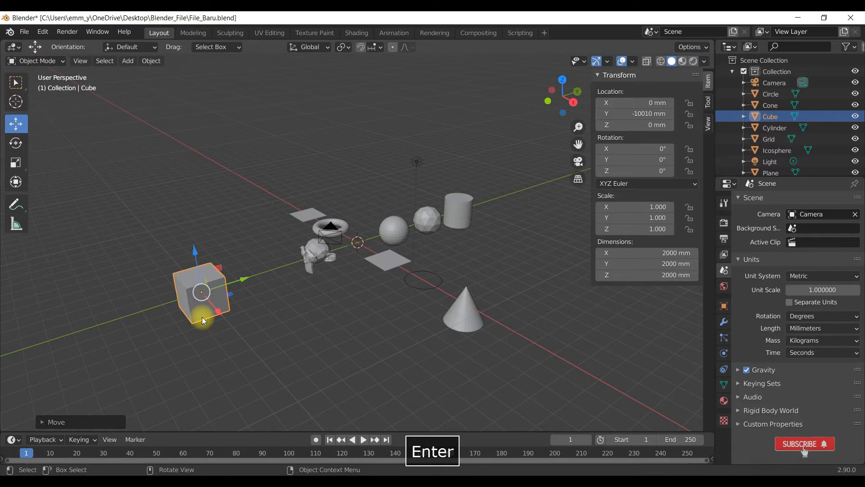
Switch the scene's unit system to Imperial and show its available length units.
scroll(209, 313, "up", 3)
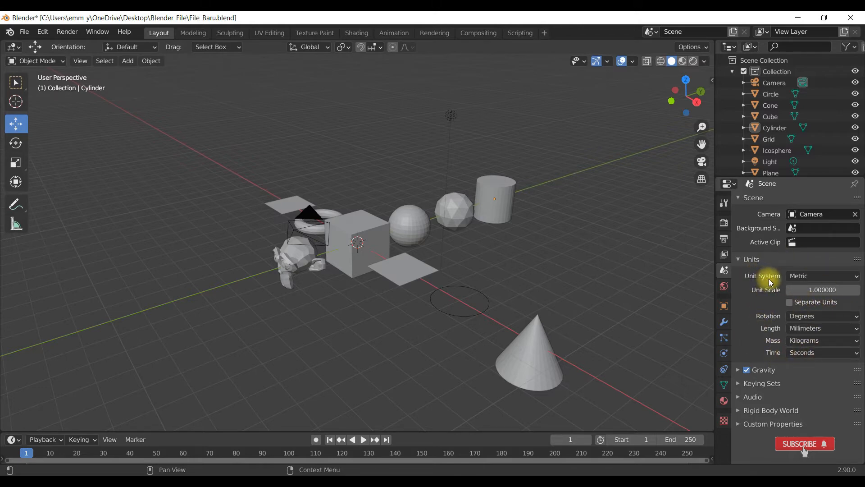
left_click(838, 275)
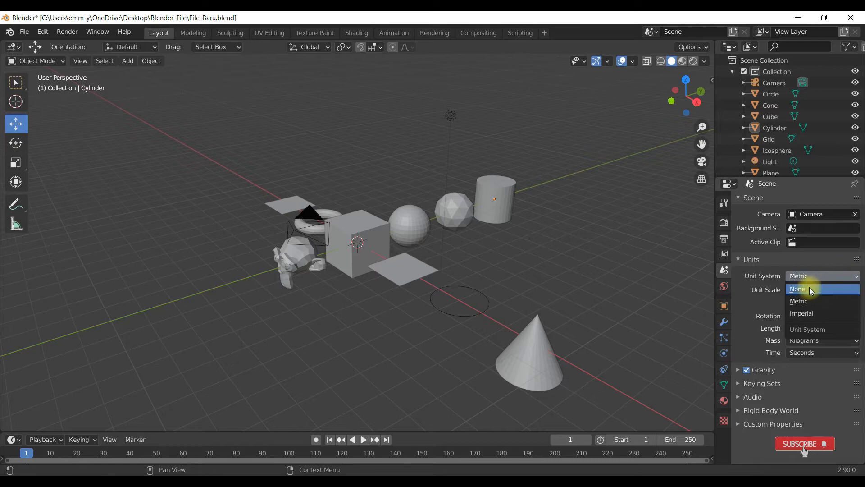
left_click(818, 314)
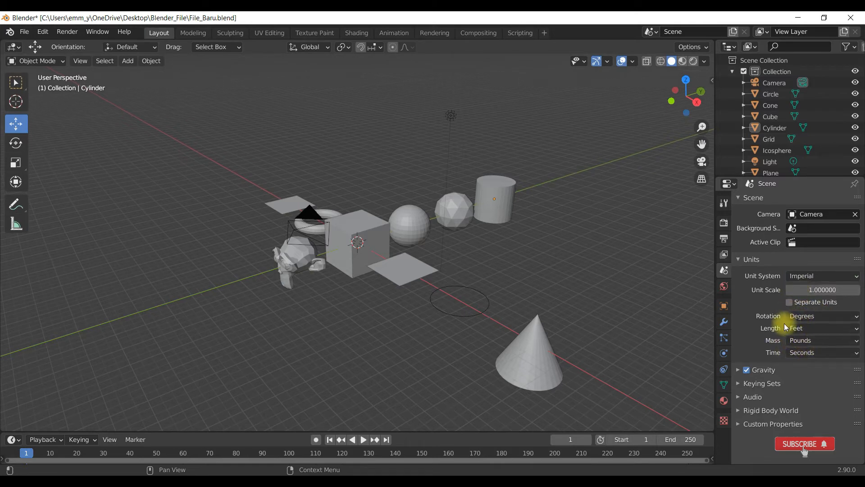
left_click(812, 330)
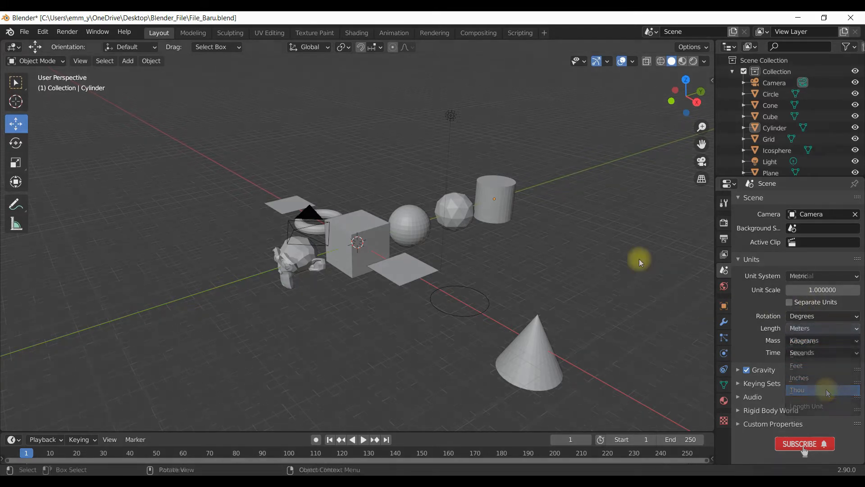
middle_click_drag(639, 257, 523, 264)
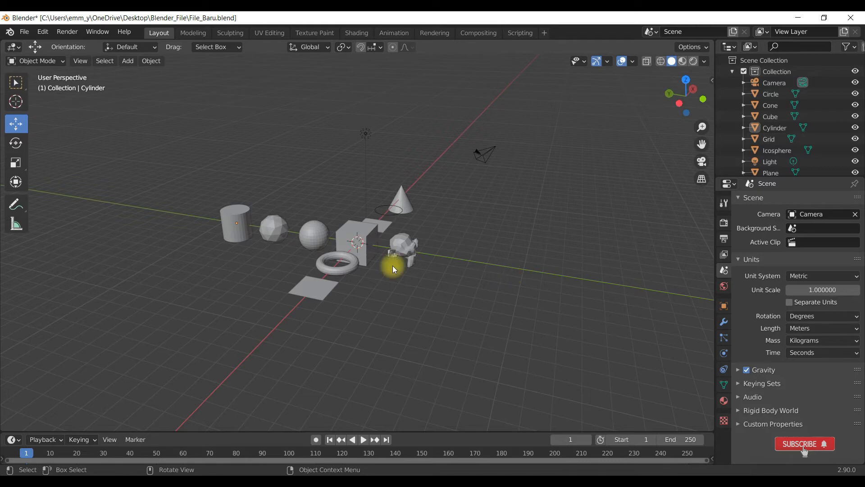
middle_click_drag(448, 295, 417, 294)
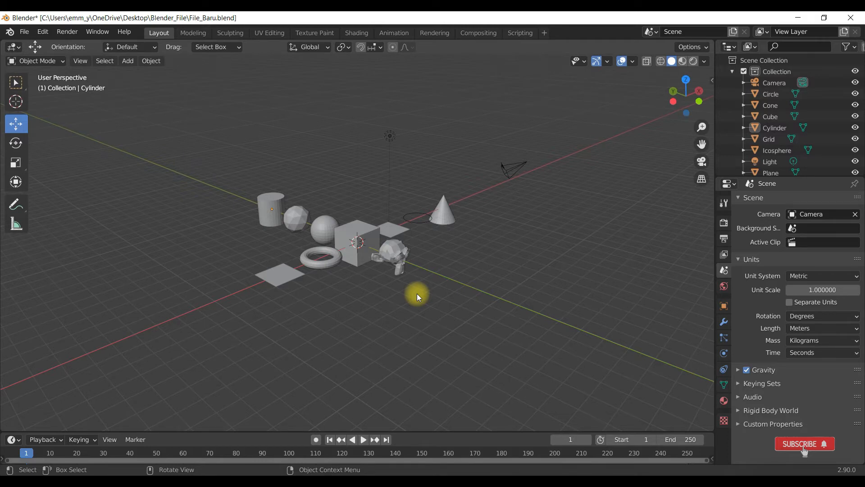
Duplicate the cube at the origin and place the copy -10 m along the global Y axis.
middle_click_drag(426, 290, 438, 309)
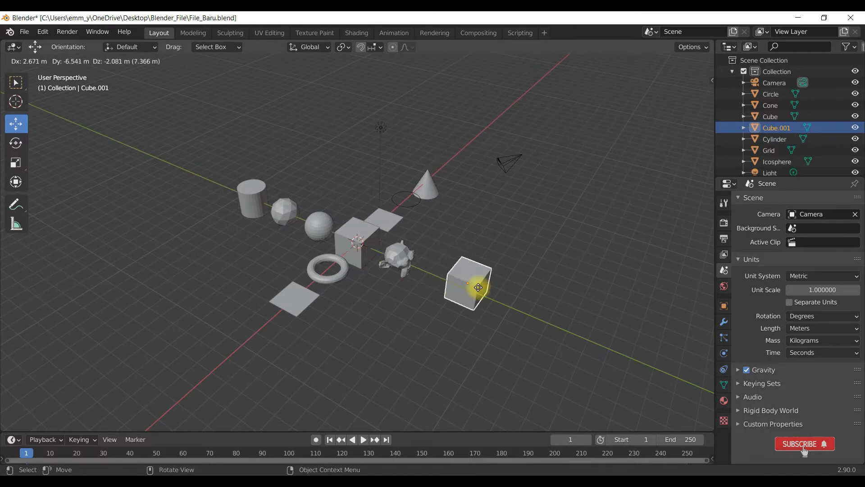
key("y")
key("Return")
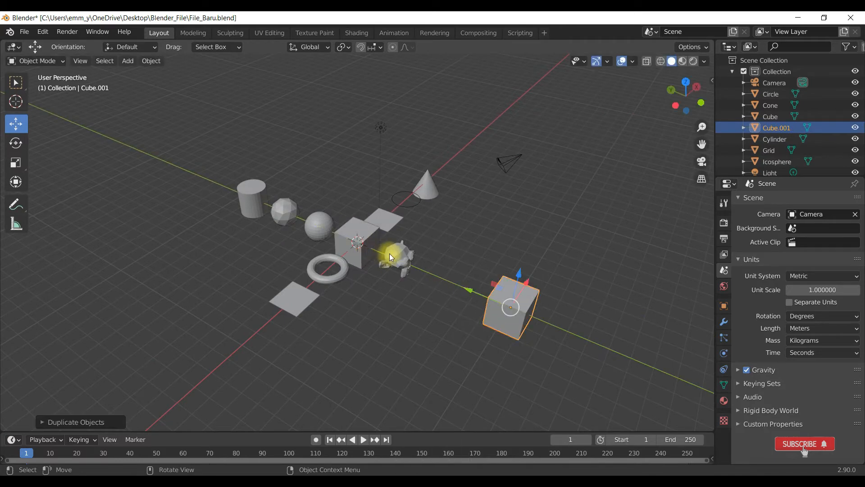
Deselect the copied cube and set the scene's length unit to Millimeters.
left_click(705, 310)
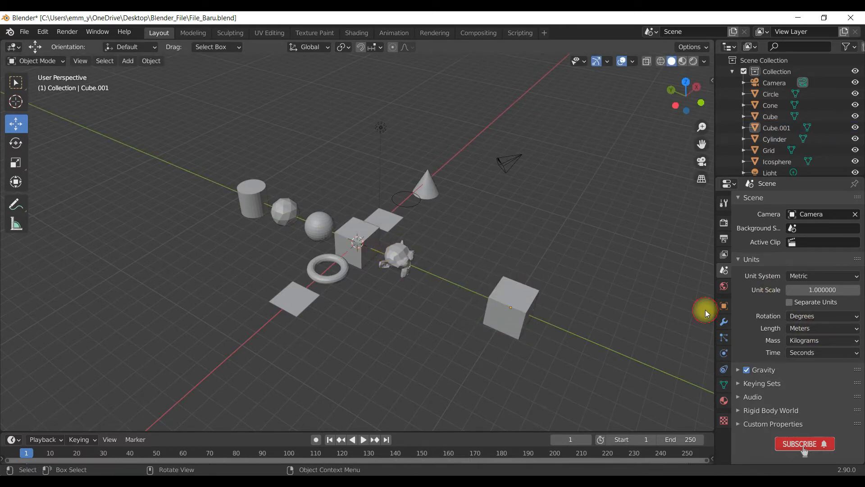
left_click(811, 328)
left_click(818, 389)
Scale the copied cube by 3 along the global Y axis.
left_click(536, 302)
scroll(543, 304, "down", 2)
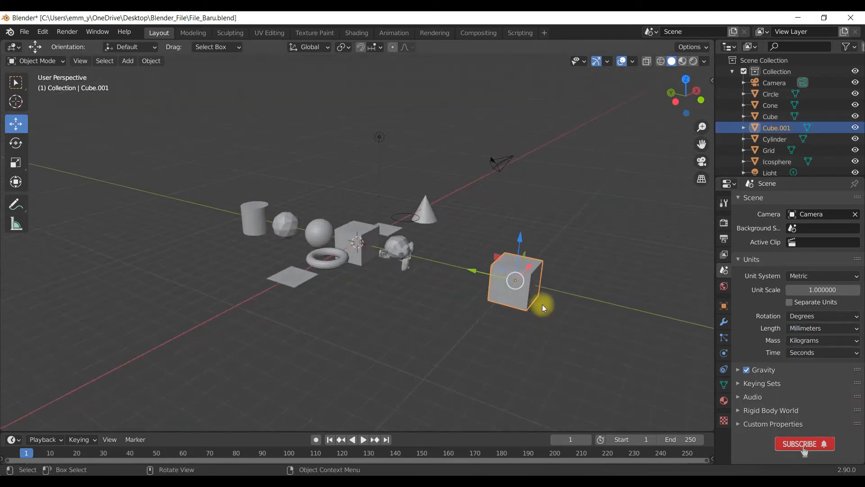
scroll(542, 305, "down", 1)
key("s")
key("y")
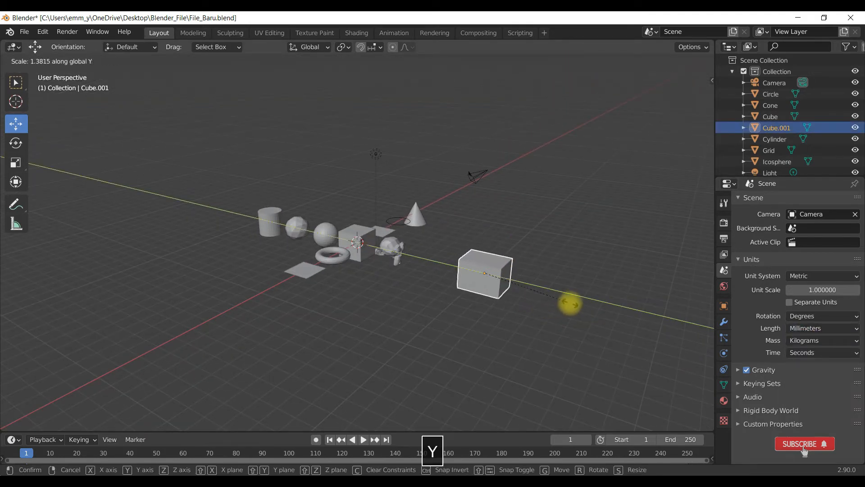
key("3")
key("Return")
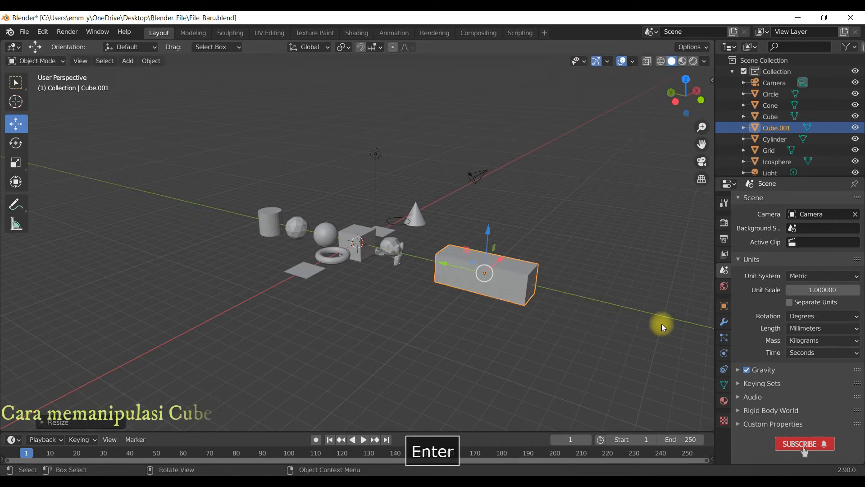
Duplicate the stretched box in place and rotate the copy 90° about the global X axis.
key("shift+d")
key("r")
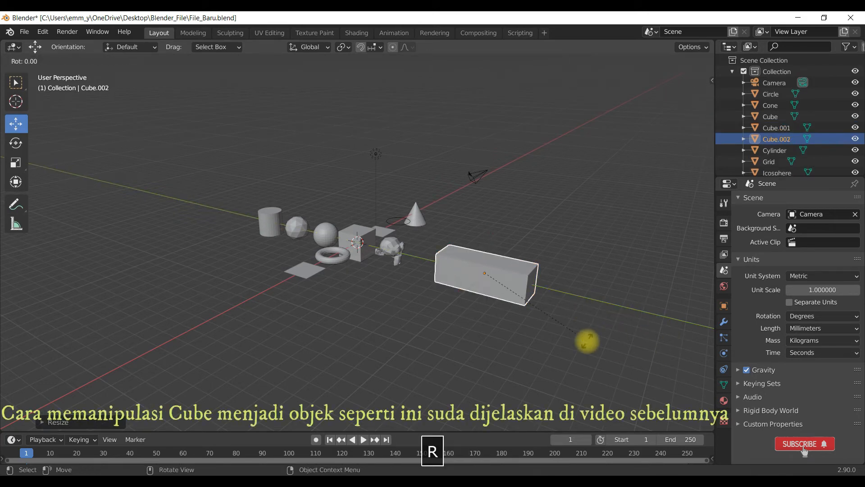
key("y")
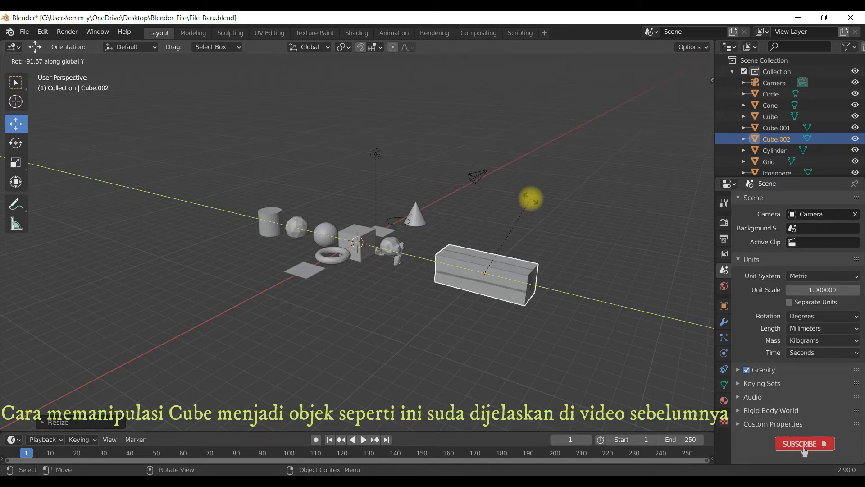
key("x")
key("9")
key("0")
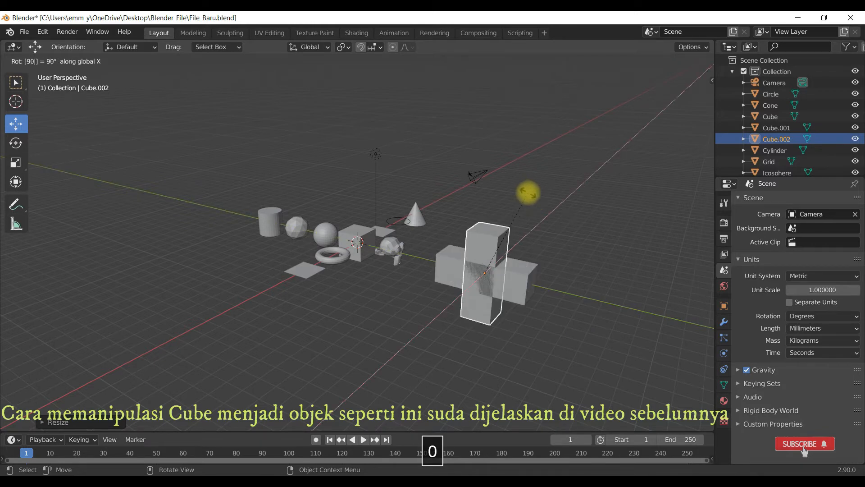
key("Return")
Move the upright box -2000 mm along the global Y axis.
key("g")
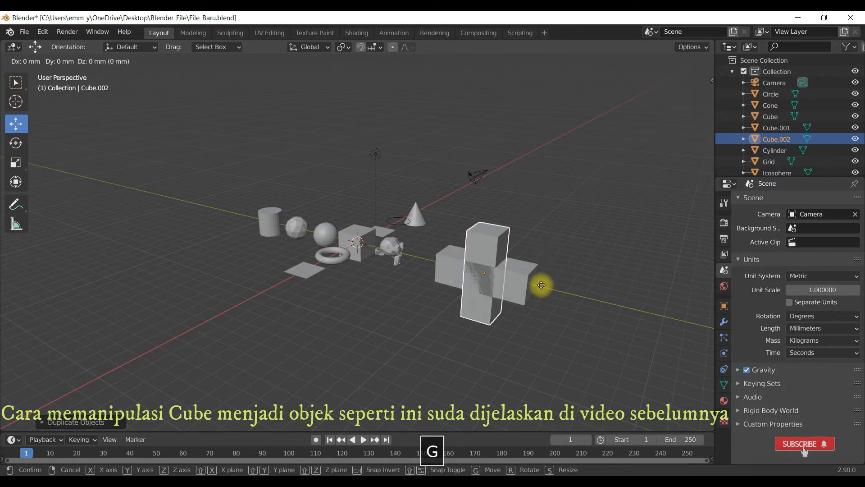
key("y")
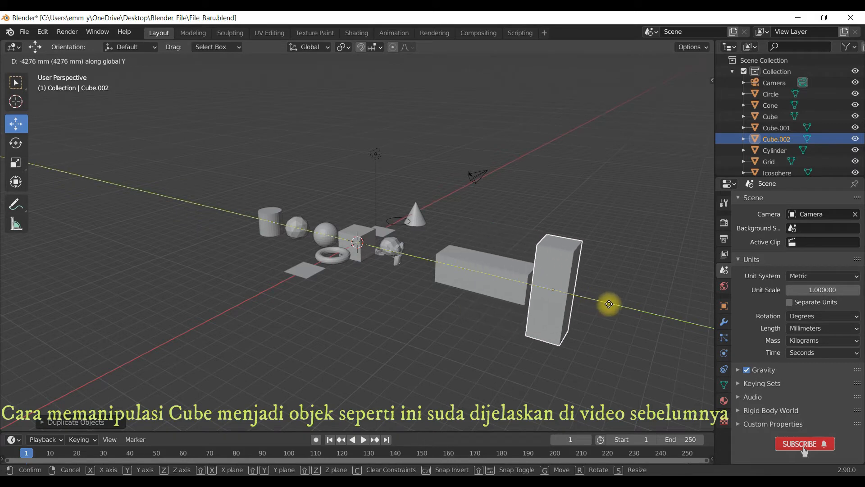
key("minus")
key("2")
key("0")
key("0")
key("0")
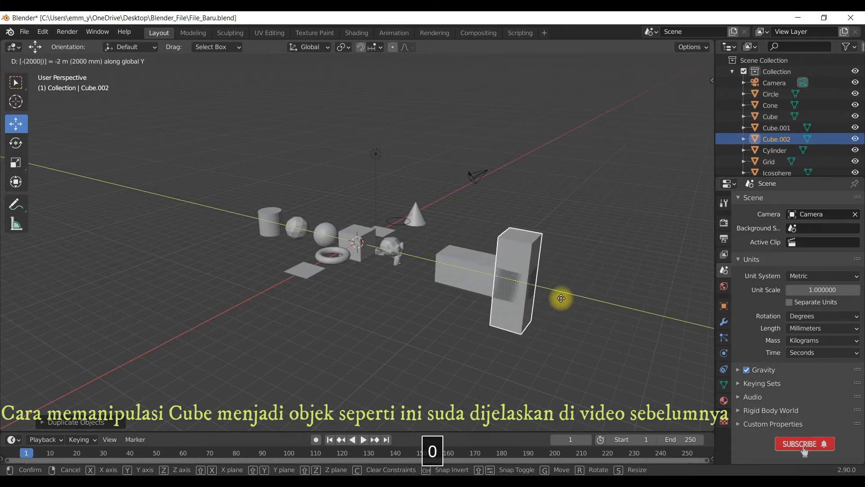
key("Return")
Raise the upright box 4000 mm along the global Z axis so it stands on the flat box.
middle_click_drag(514, 318, 540, 302)
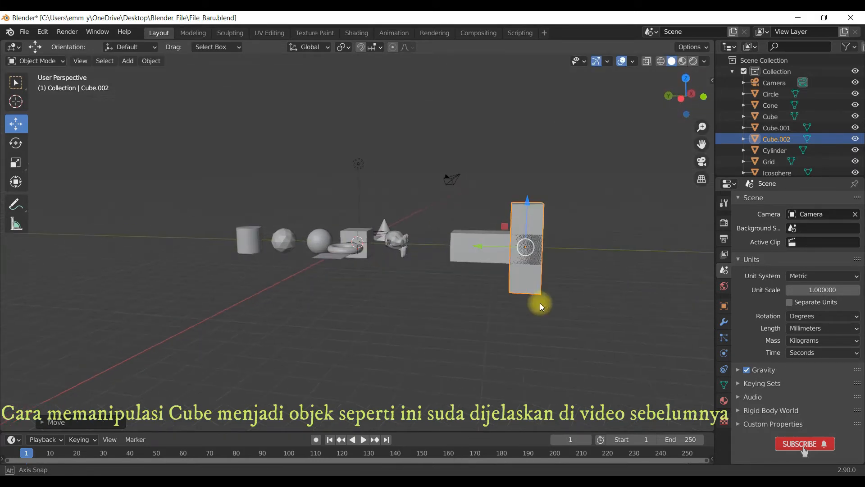
key("g")
key("z")
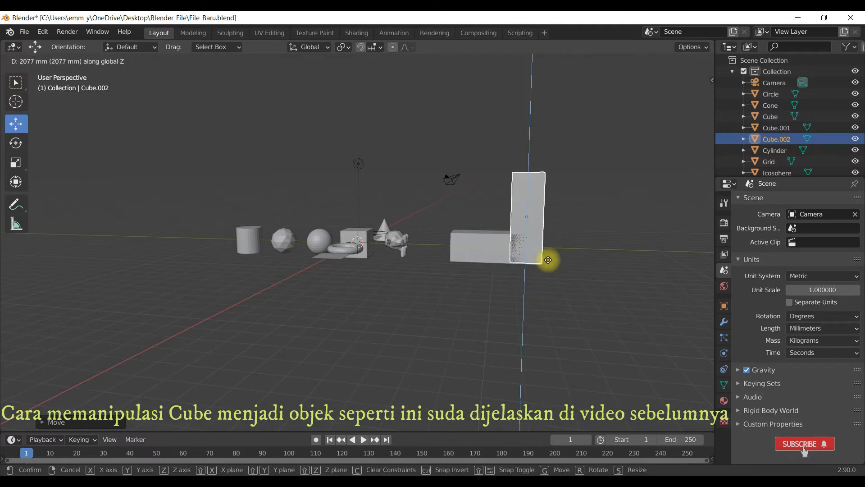
key("4")
key("0")
key("0")
key("0")
key("Return")
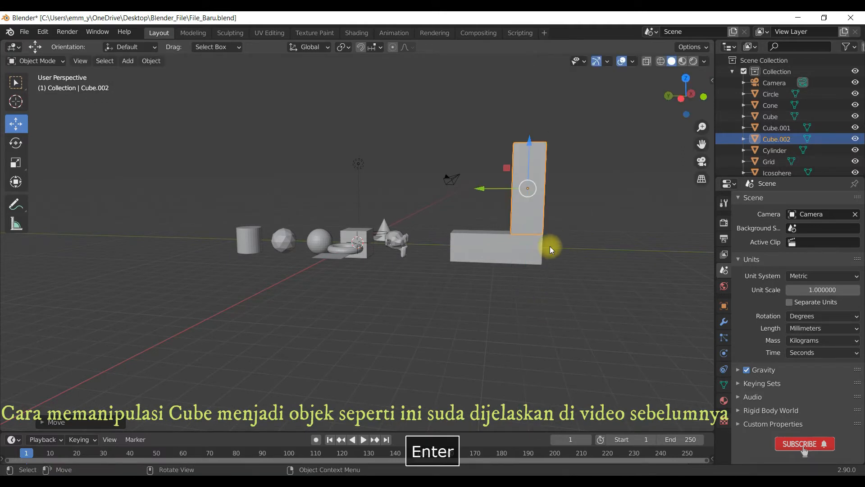
In right orthographic view, run a ruler between the two boxes' outer corners and bend it at their inner corner to measure the angle.
middle_click_drag(464, 255, 241, 263)
scroll(165, 268, "up", 3)
scroll(205, 288, "down", 2)
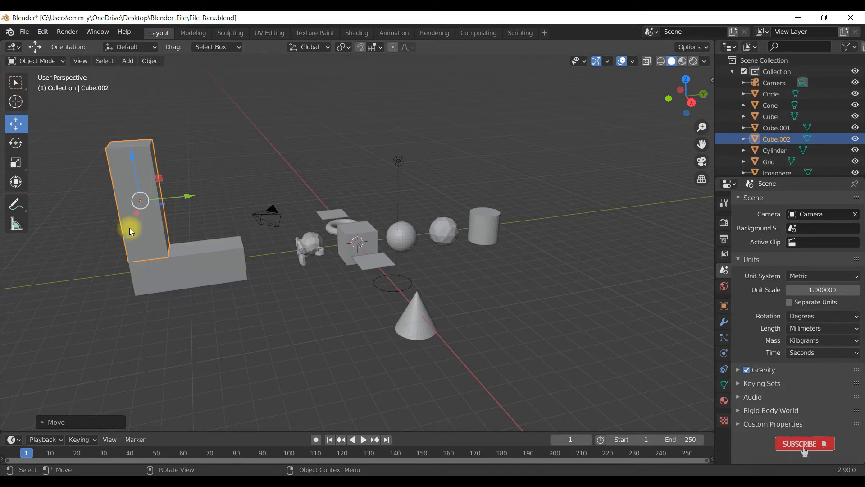
left_click(16, 224)
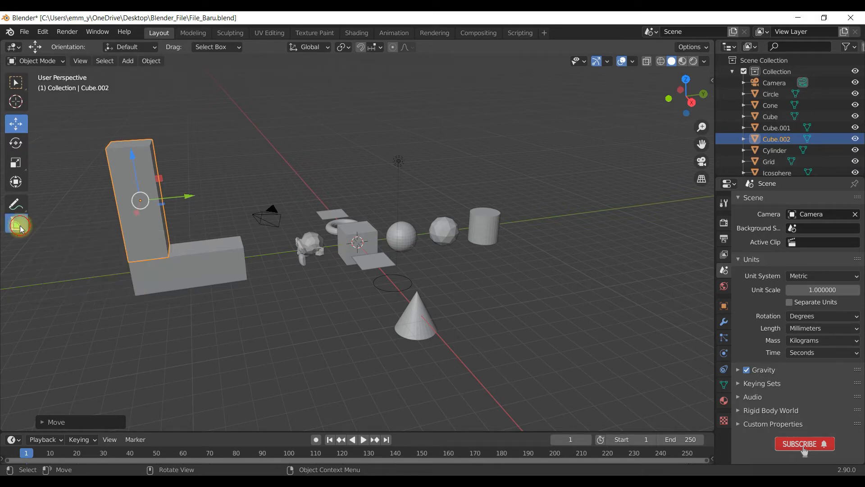
middle_click_drag(231, 219, 328, 223)
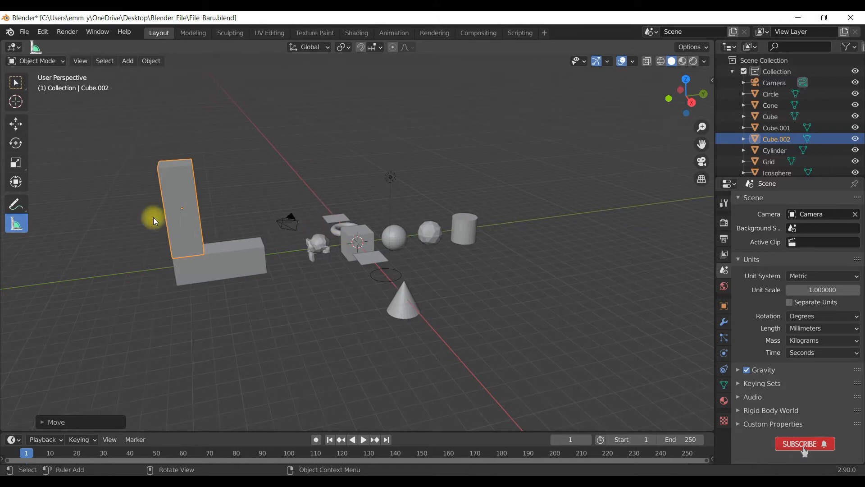
scroll(153, 217, "up", 1)
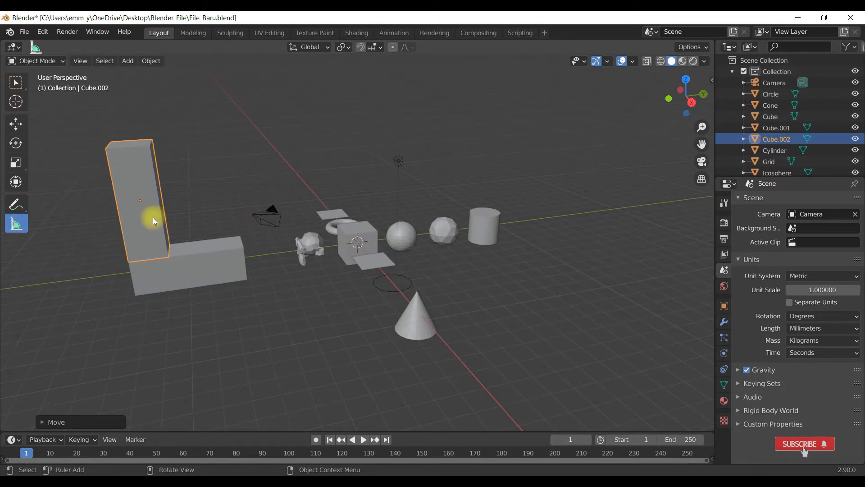
key("KP_3")
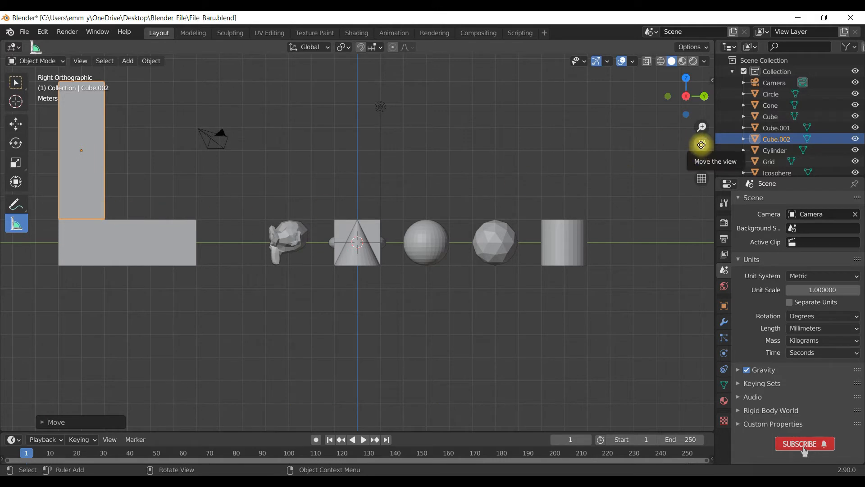
left_click_drag(702, 144, 460, 151)
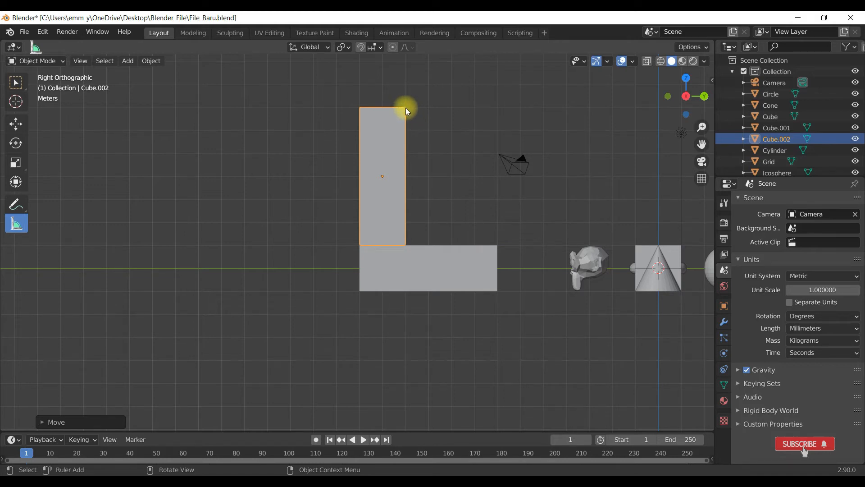
left_click_drag(407, 108, 496, 243)
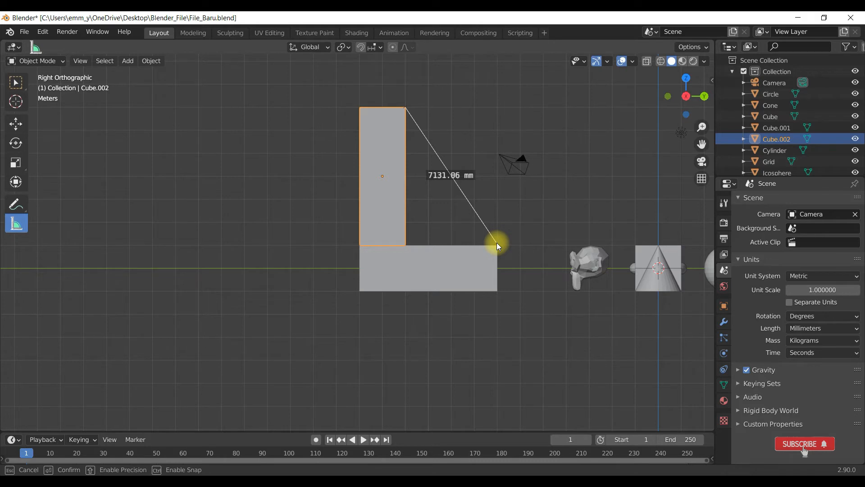
left_click_drag(497, 243, 497, 243)
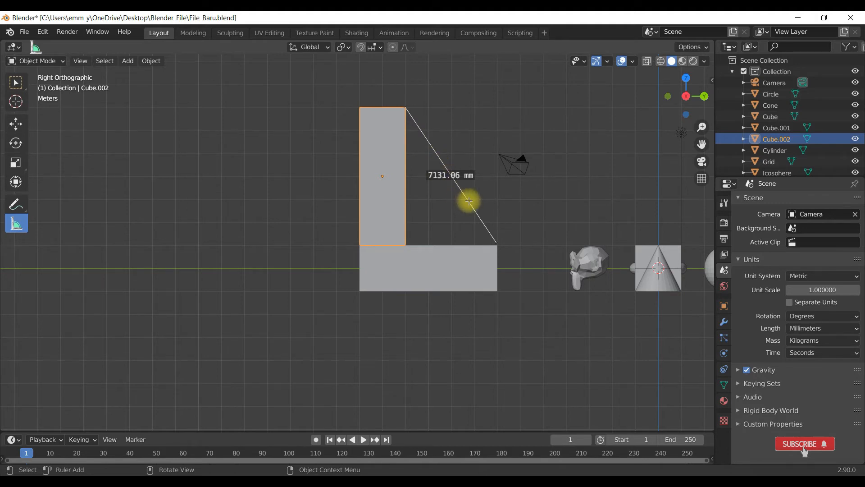
left_click_drag(469, 201, 406, 243)
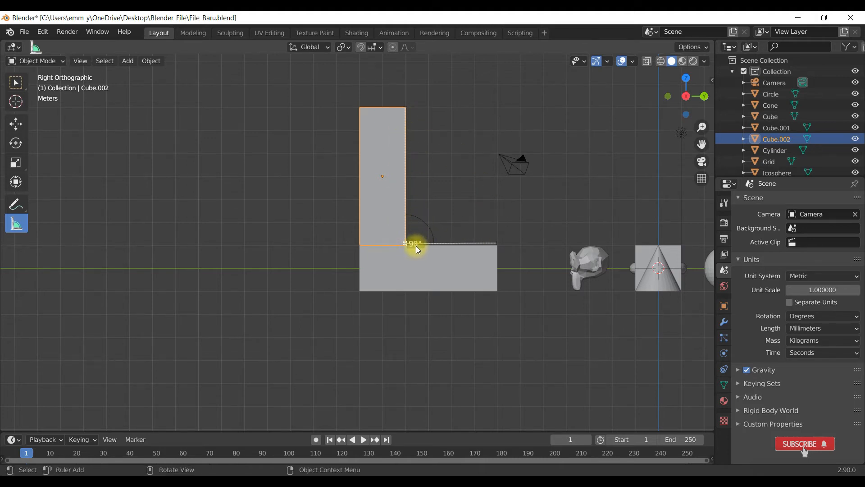
middle_click_drag(459, 233, 367, 246)
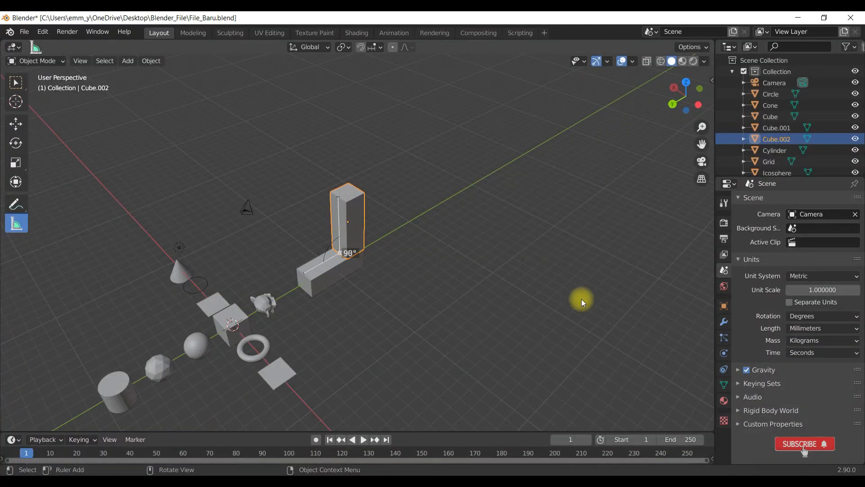
Show the upright box's transform values in its object properties and in the viewport.
left_click(725, 307)
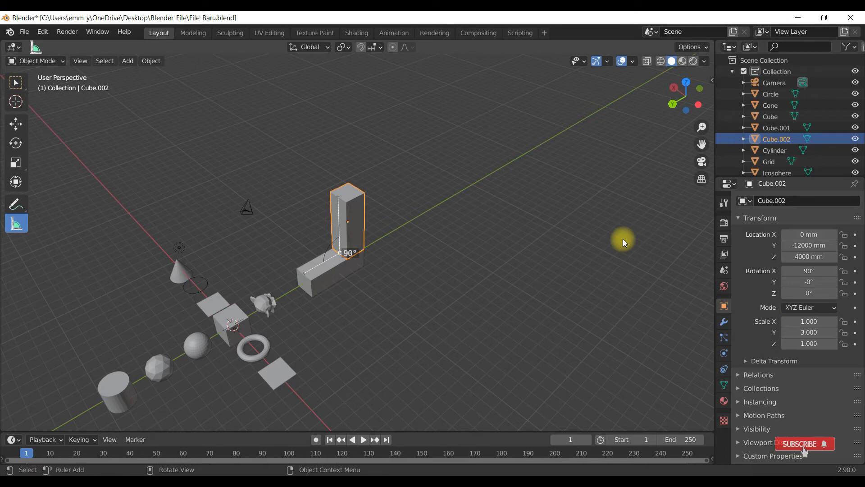
left_click(623, 239)
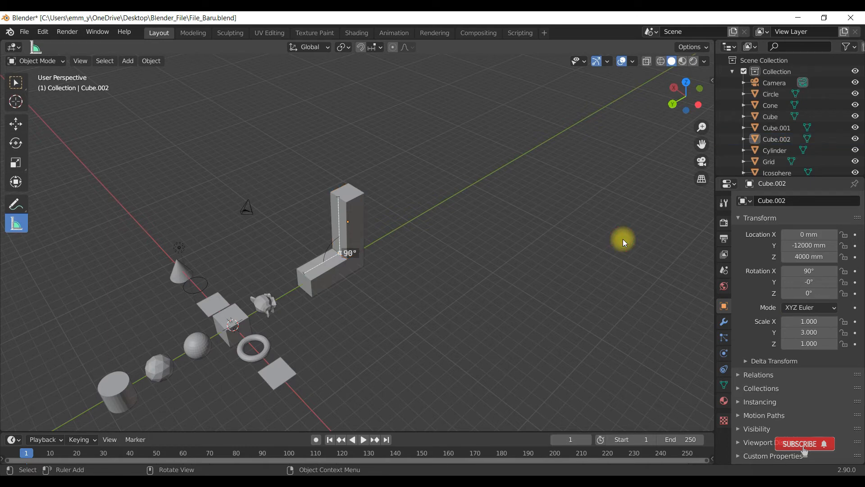
key("n")
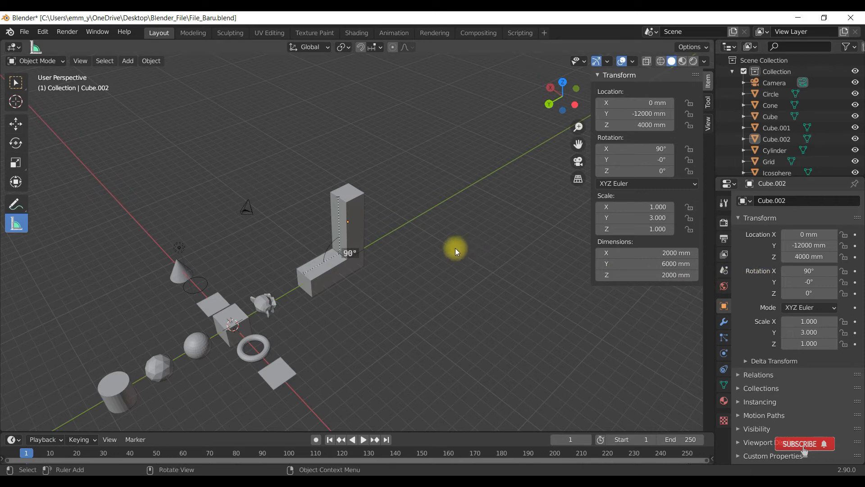
Select the flat box and shift its X location to -3520 mm.
left_click(336, 270)
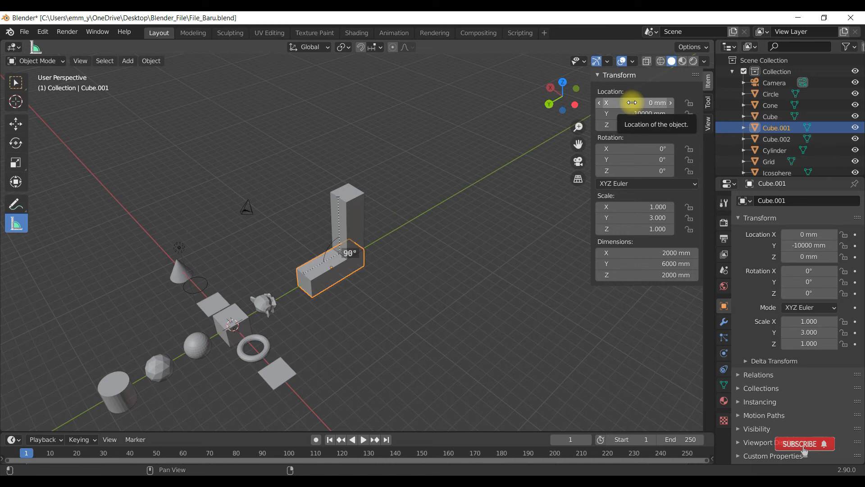
left_click(633, 104)
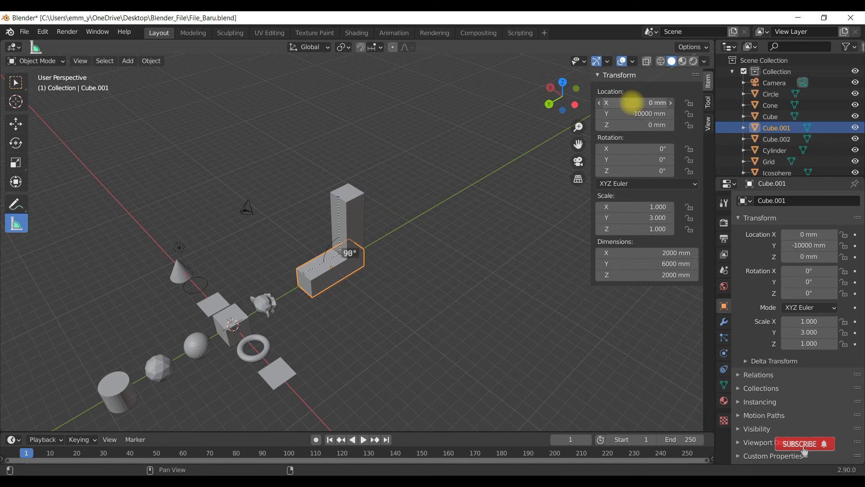
left_click_drag(632, 103, 479, 156)
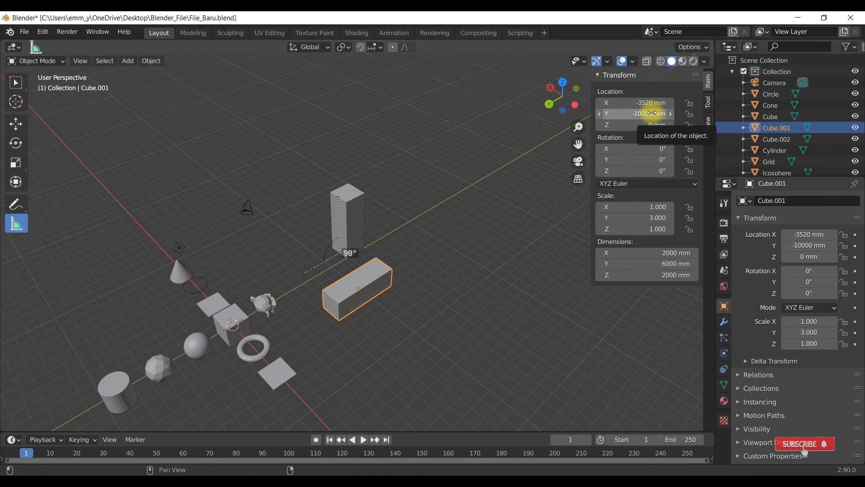
Set the flat box's Y location to -5000 mm.
left_click(649, 113)
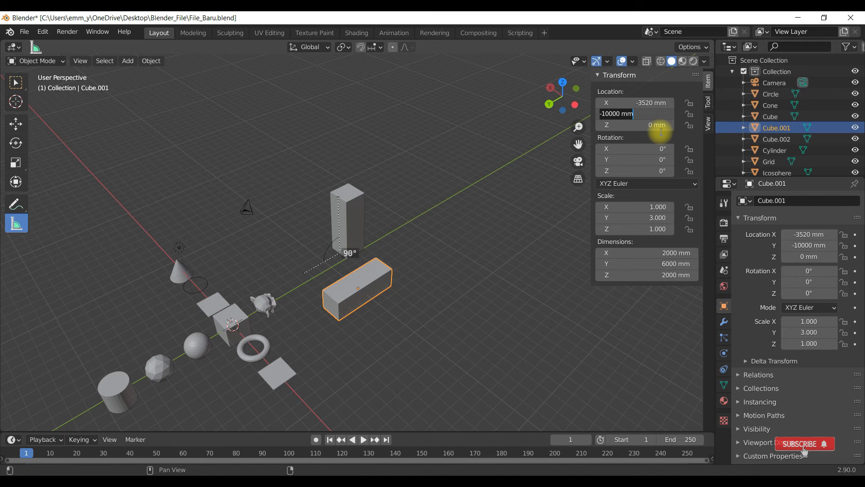
key("BackSpace")
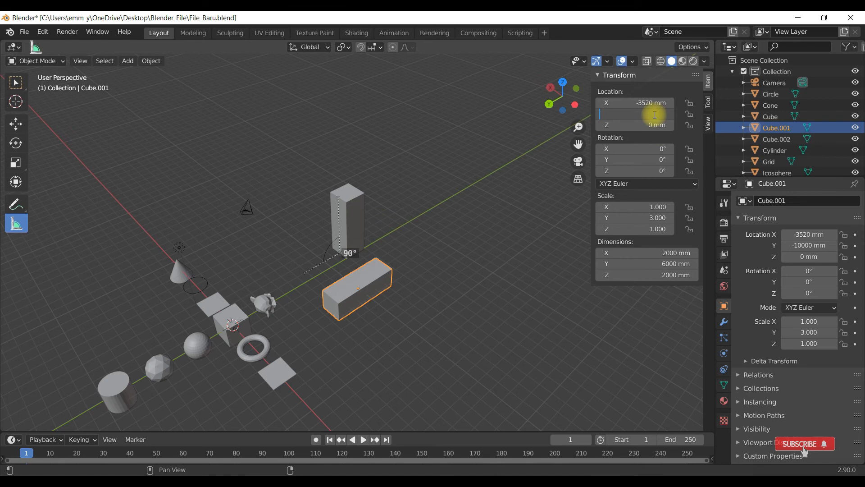
type("-5000")
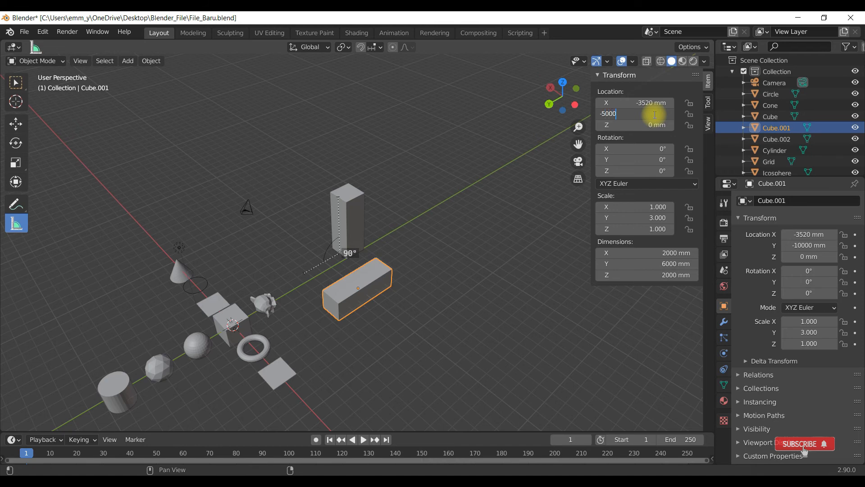
key("Return")
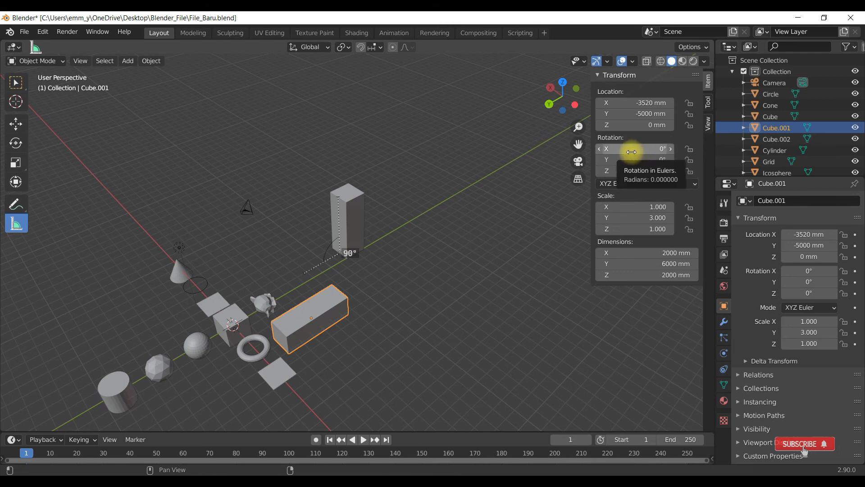
Rotate the flat box to -38° about X and 45° about Y.
left_click(632, 152)
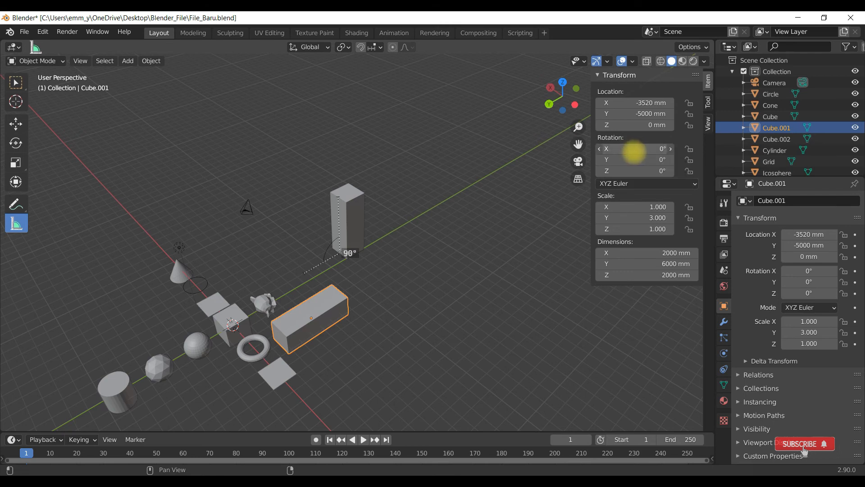
left_click_drag(635, 152, 464, 162)
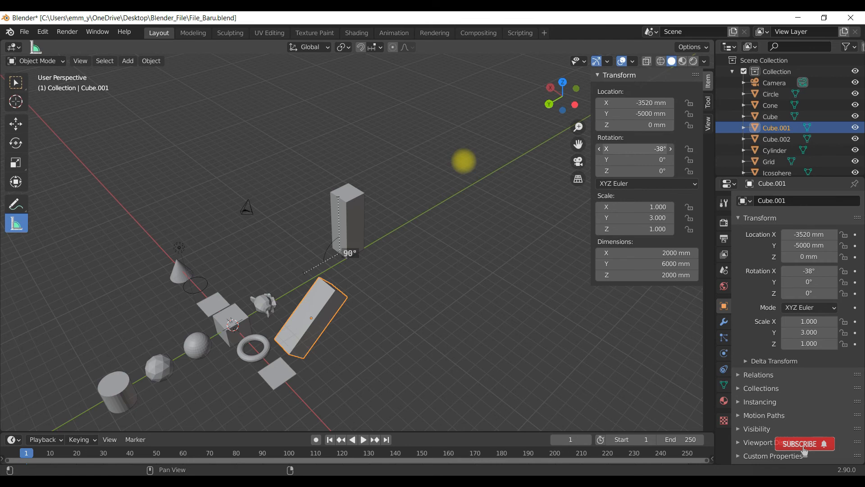
left_click(647, 160)
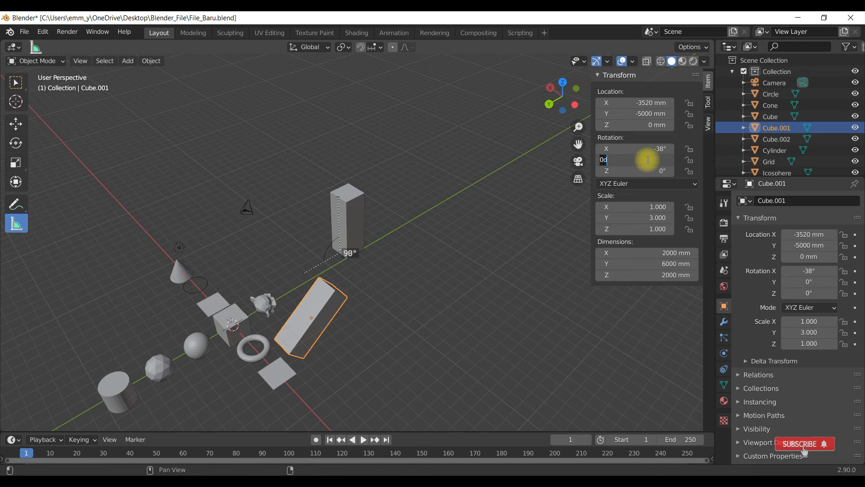
key("BackSpace")
type("45")
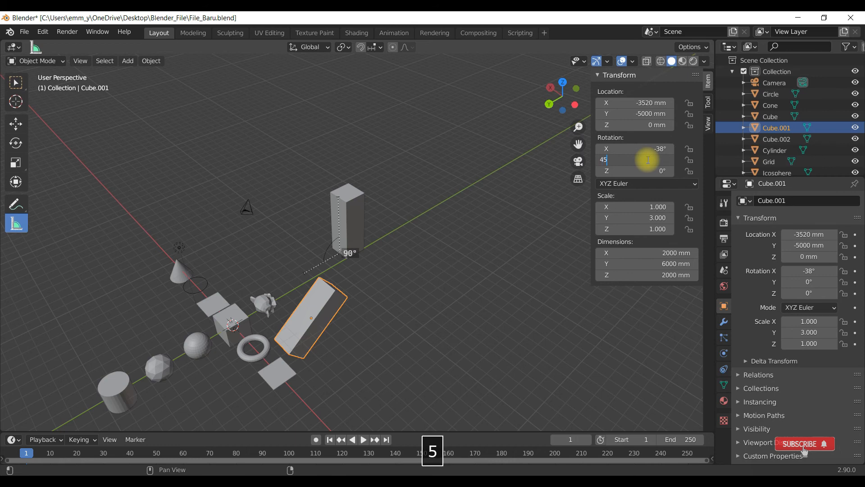
key("Return")
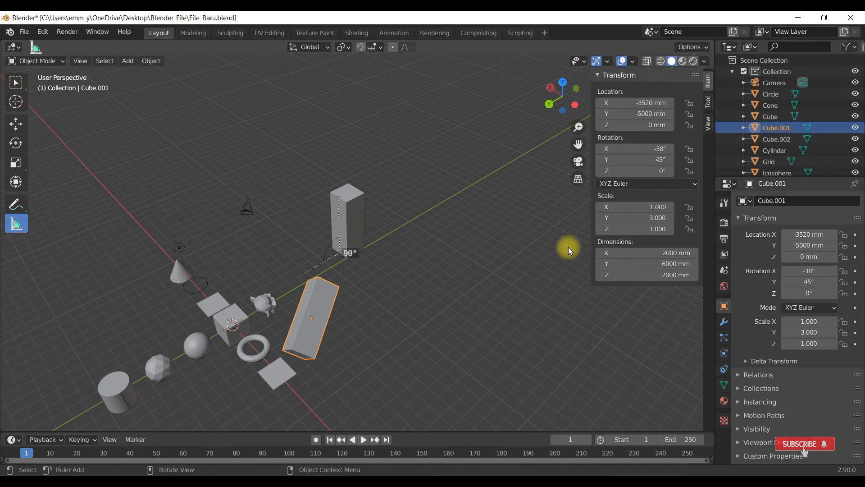
Select the upright box and widen it to an X scale of 3.130.
left_click(362, 214)
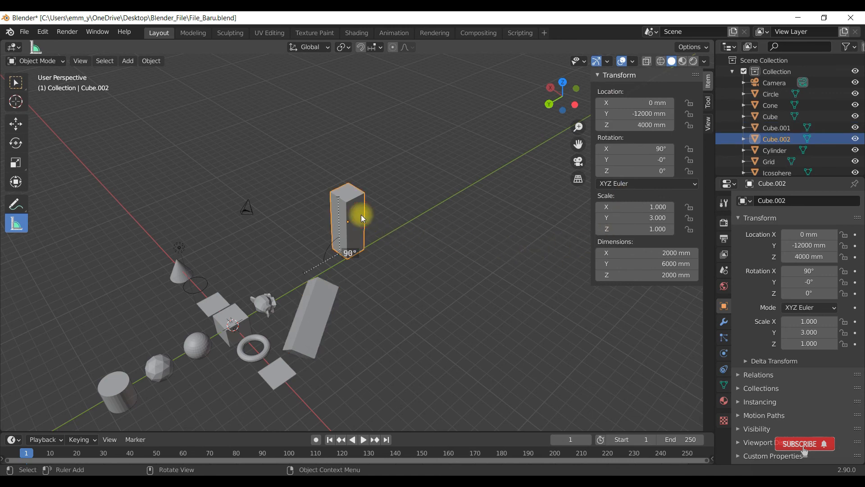
left_click(630, 207)
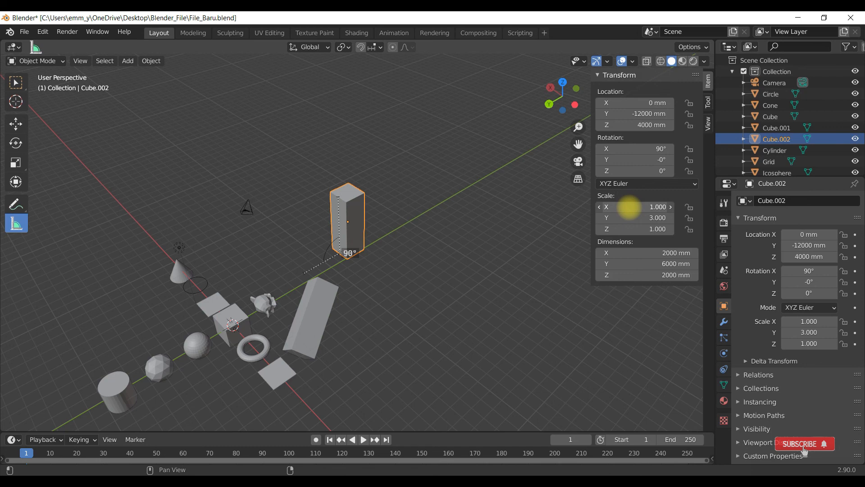
left_click_drag(629, 208, 662, 205)
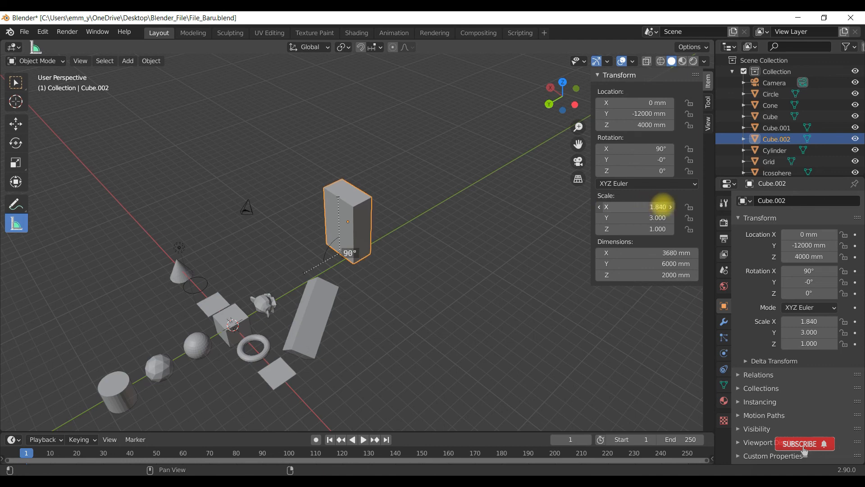
left_click_drag(673, 208, 679, 211)
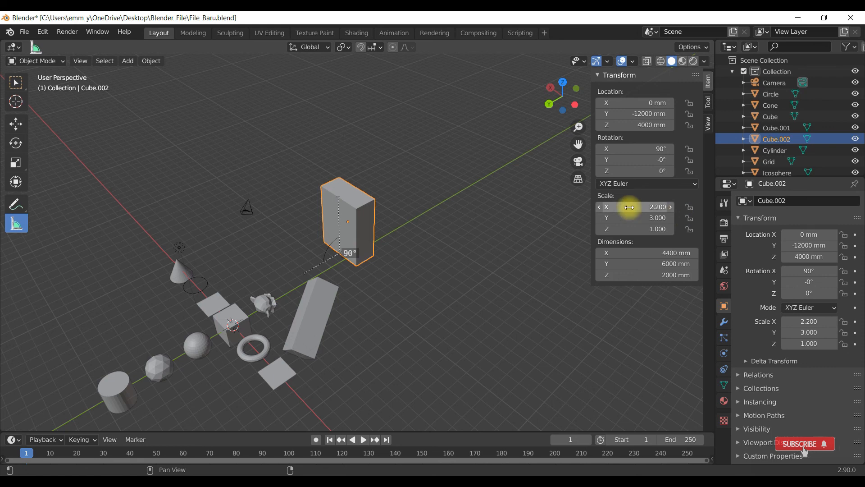
left_click_drag(629, 207, 649, 209)
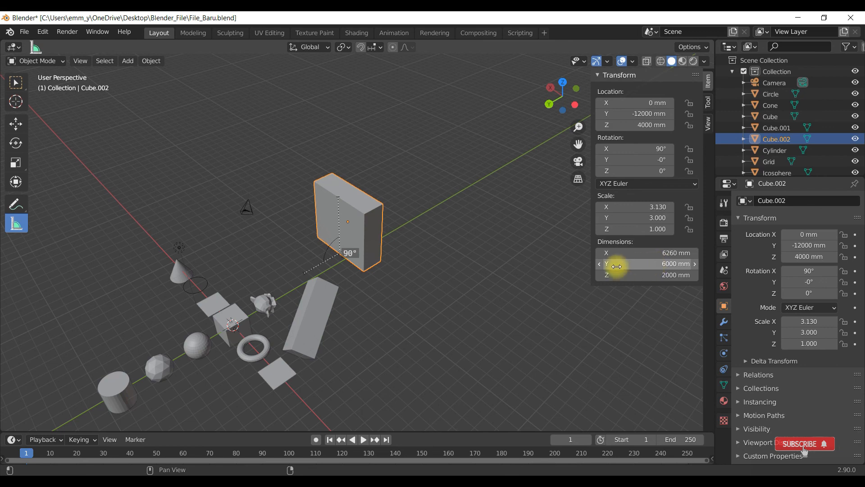
Set the upright box's Y dimension to 10000 mm.
left_click(663, 266)
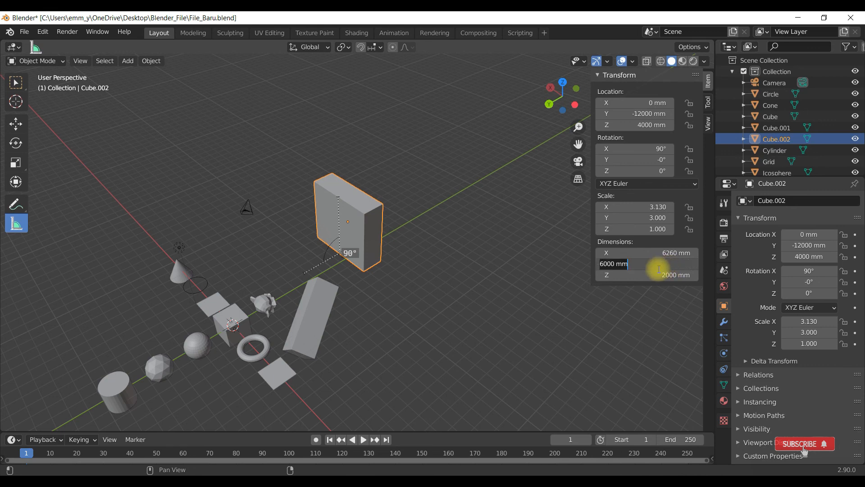
key("BackSpace")
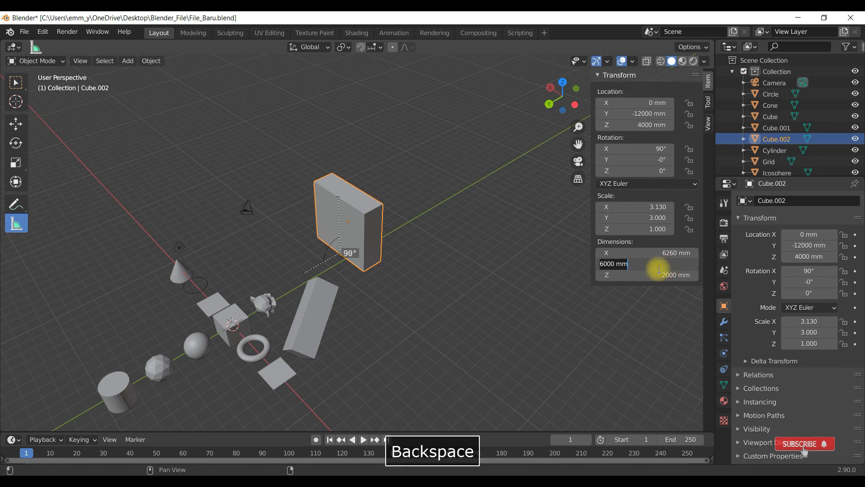
type("10000")
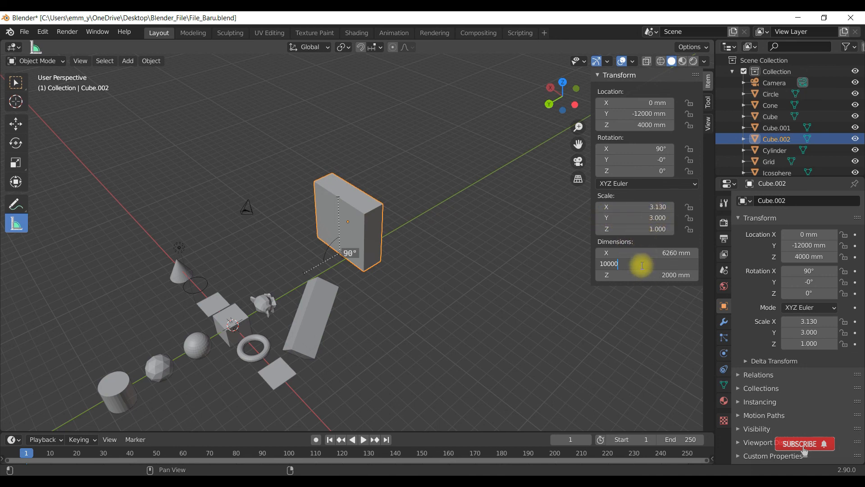
key("Return")
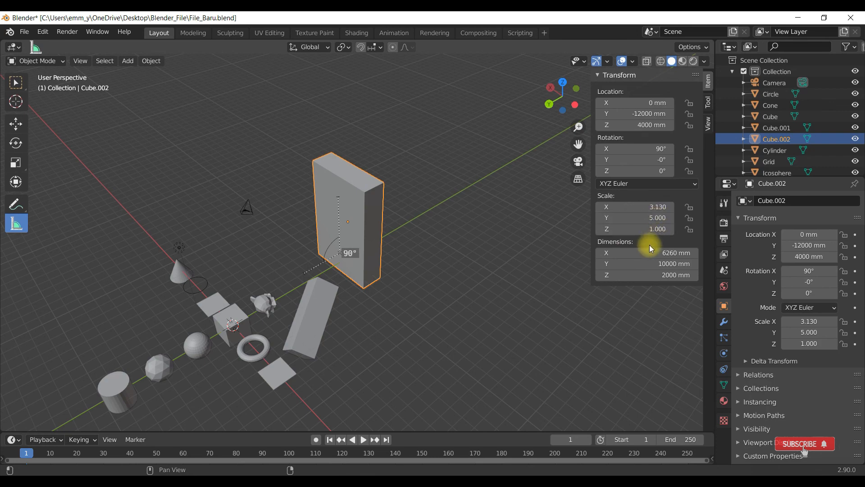
Examine the resized upright box and the surrounding objects from the opposite side of the scene.
middle_click_drag(495, 316, 486, 293)
scroll(532, 302, "up", 2)
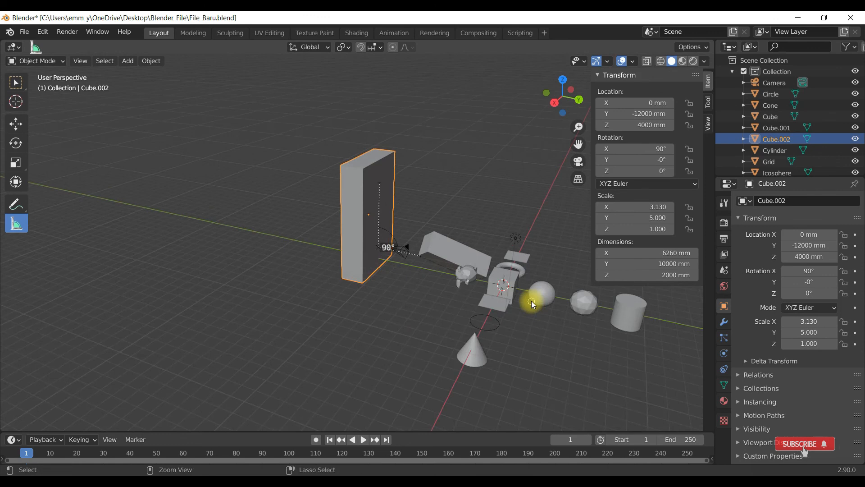
key("ctrl+Right")
key("ctrl+Right")
key("ctrl+Right")
key("ctrl+Right")
key("ctrl+Right")
key("ctrl+Right")
key("ctrl+Right")
key("ctrl+Right")
key("ctrl+Right")
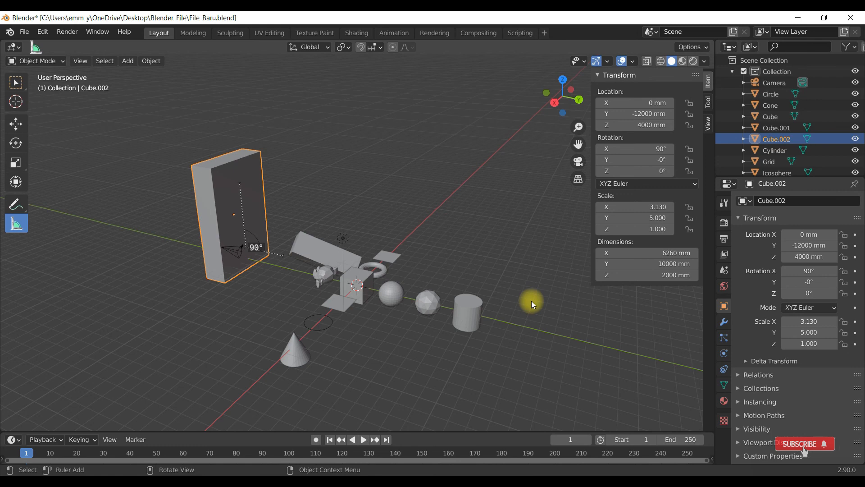
middle_click_drag(222, 267, 489, 320)
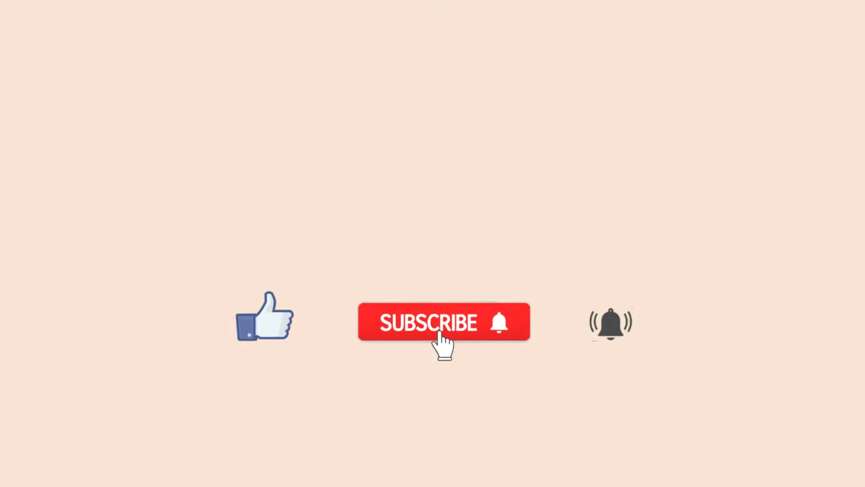